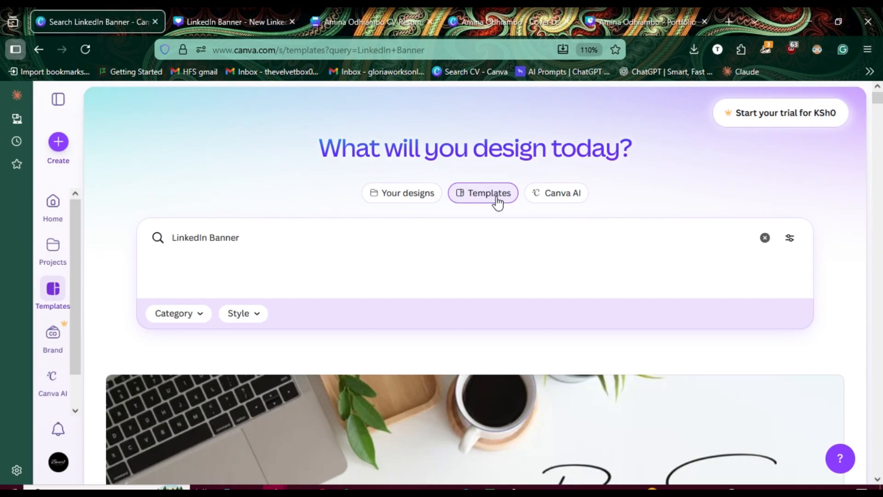
Step: Search the templates for "LinkedIn Banner"
left_click(378, 247)
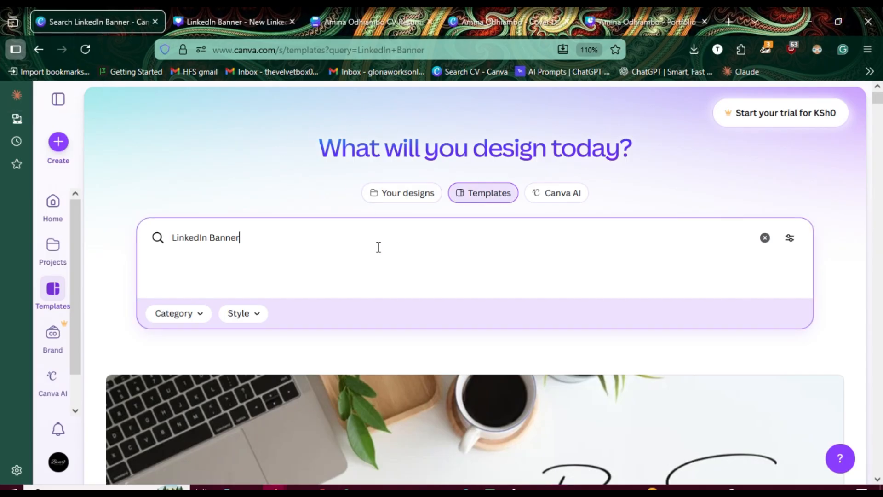
triple_click(378, 247)
left_click(378, 247)
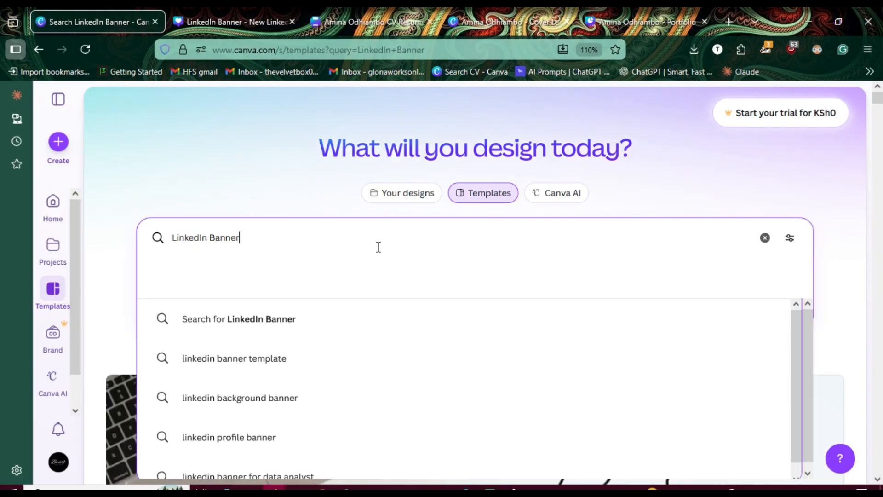
left_click(339, 328)
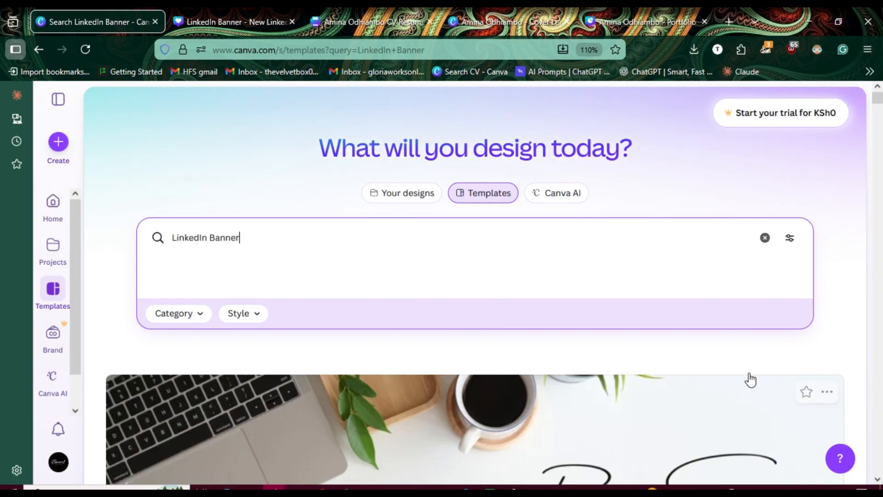
Step: Browse the LinkedIn banner templates, comparing their layouts and checking which ones carry the premium crown
scroll(837, 275, "down", 3)
scroll(838, 276, "down", 3)
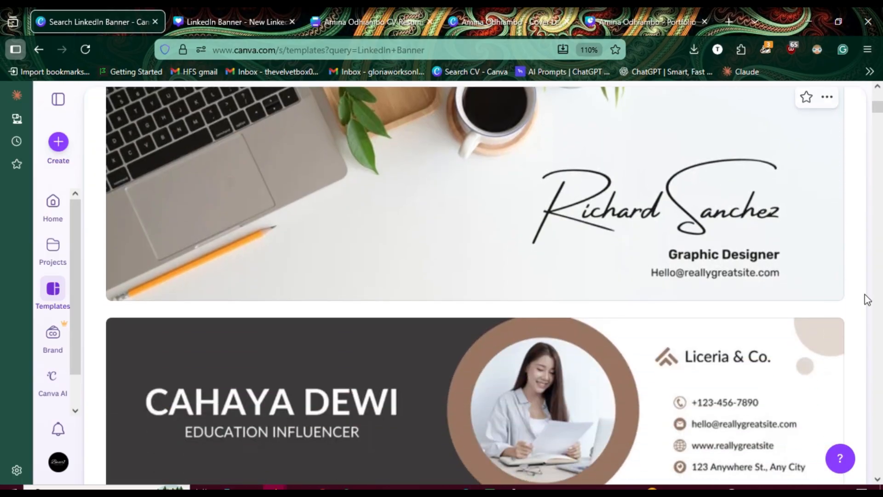
scroll(851, 318, "down", 2)
scroll(852, 319, "down", 10)
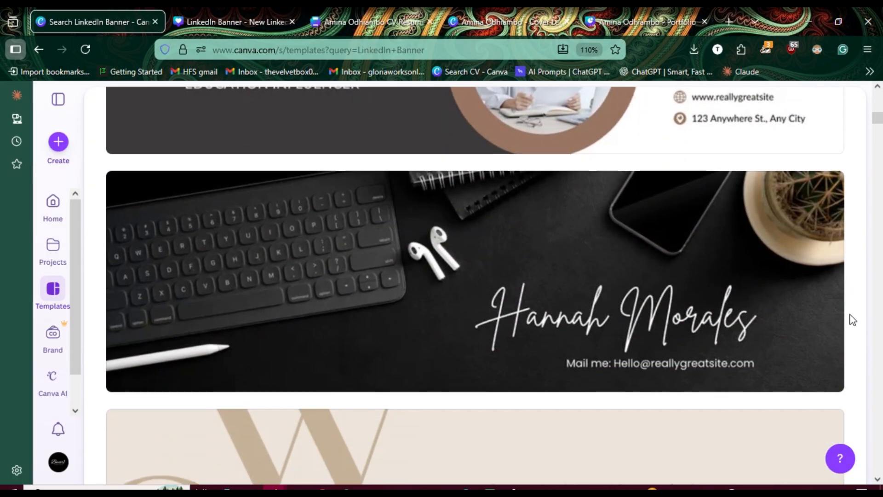
scroll(852, 319, "up", 2)
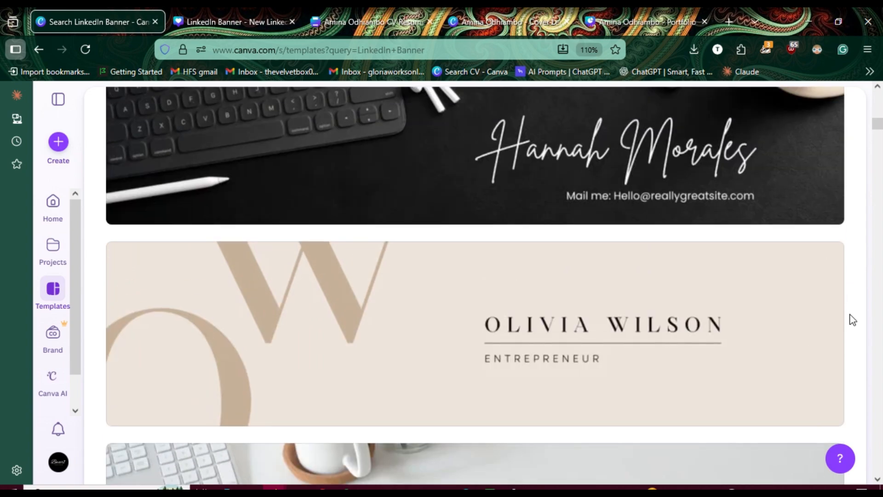
scroll(852, 319, "up", 1)
scroll(852, 318, "down", 3)
scroll(851, 319, "down", 4)
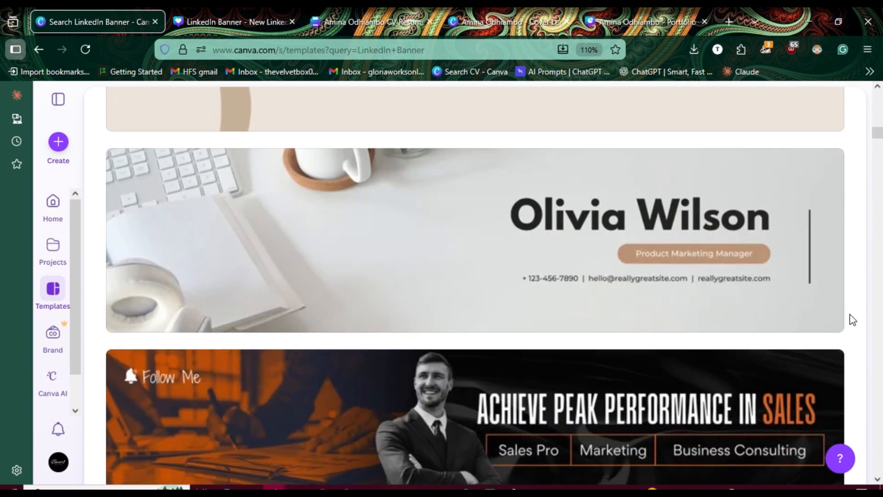
scroll(853, 337, "down", 6)
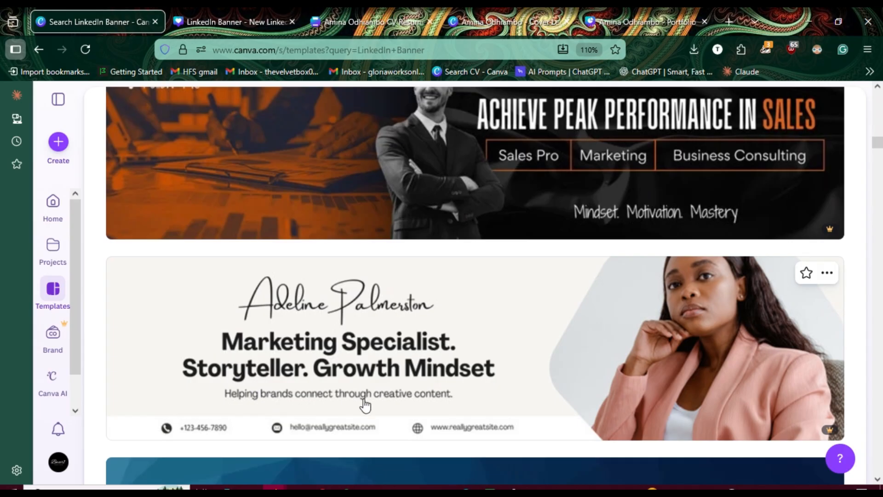
mouse_move(830, 435)
scroll(863, 309, "up", 4)
scroll(863, 309, "up", 10)
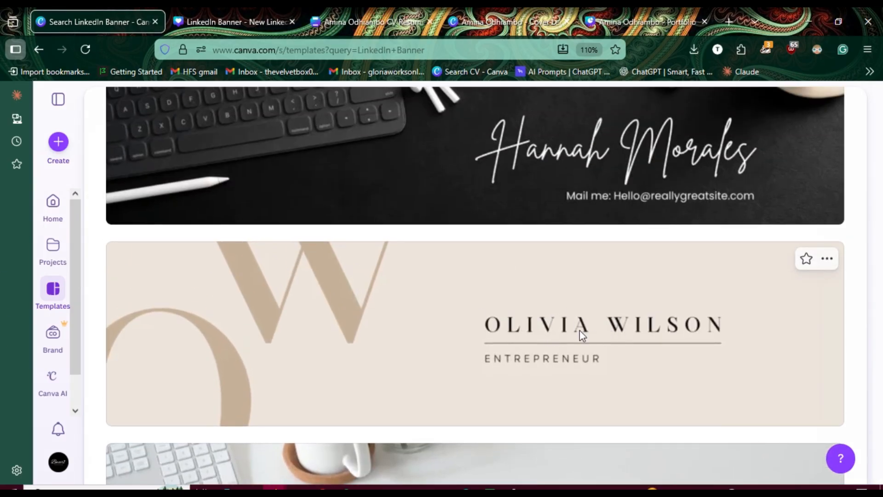
Step: Open the Beige Simple Elegant Personal LinkedIn Banner template for customising and close the older LinkedIn Banner design
left_click(578, 330)
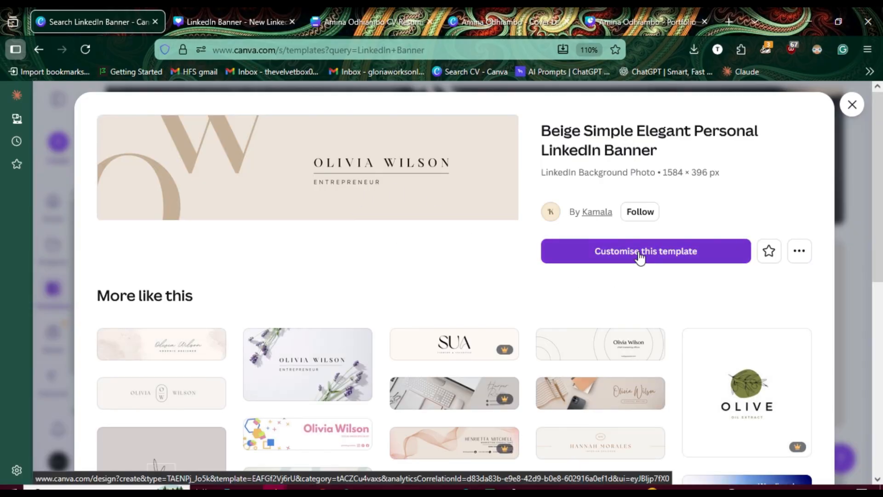
left_click(639, 256)
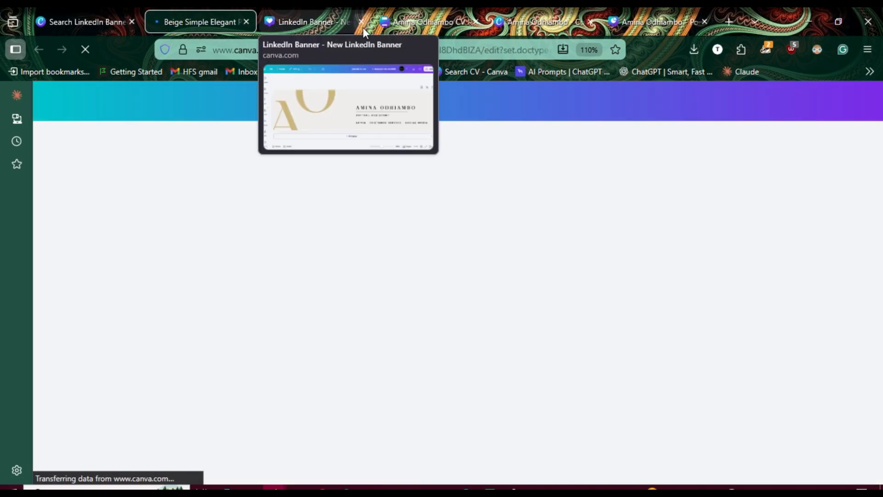
left_click(361, 22)
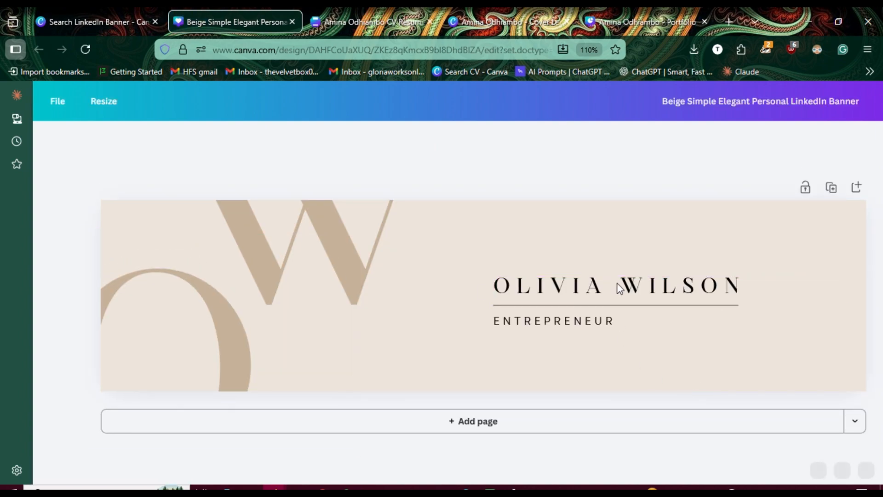
left_click(594, 288)
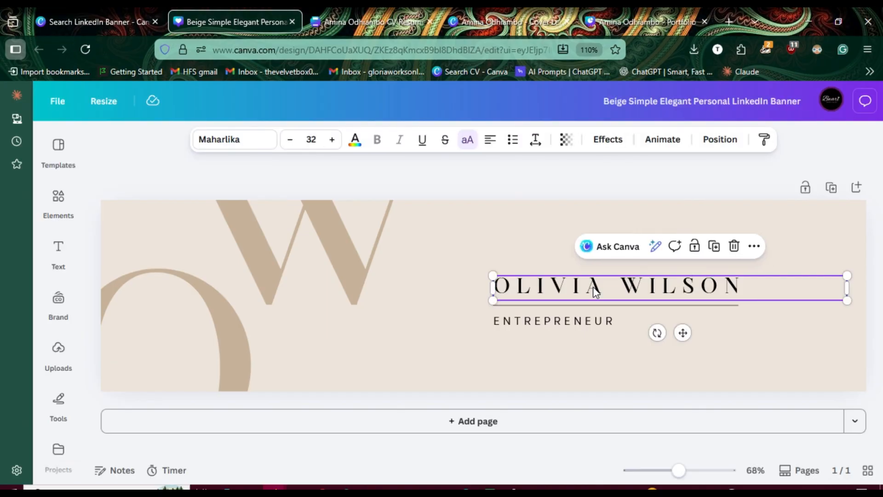
double_click(558, 281)
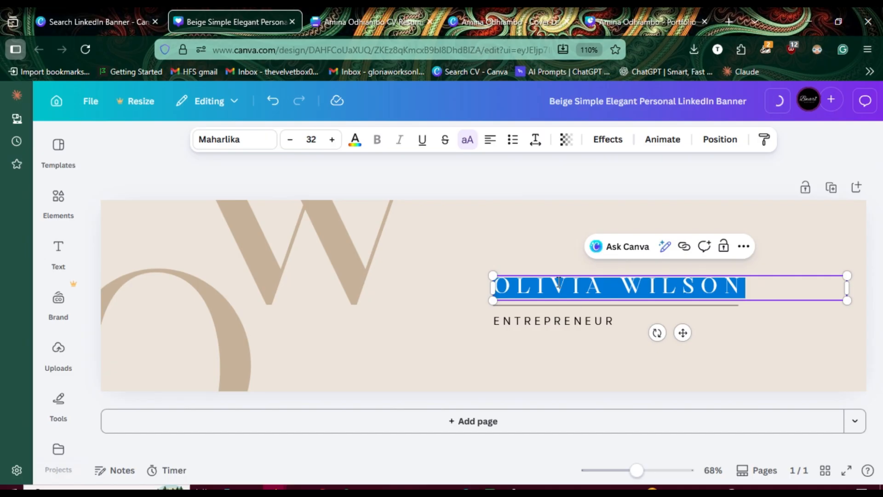
left_click(554, 250)
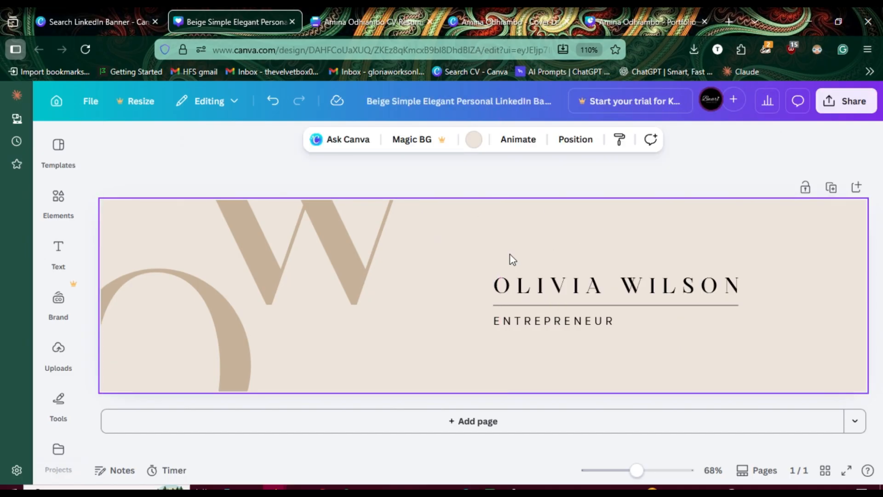
Step: Review the header styling of the CV resume design, returning to the banner design when done
left_click(362, 23)
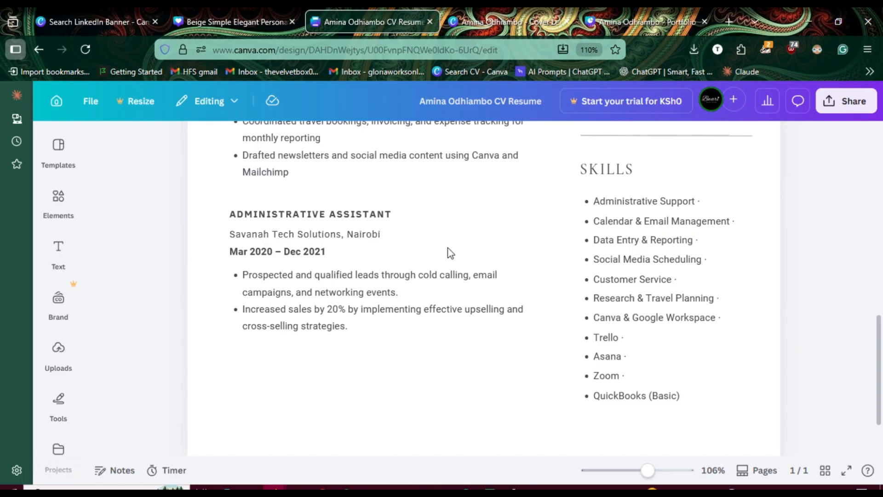
scroll(870, 326, "up", 10)
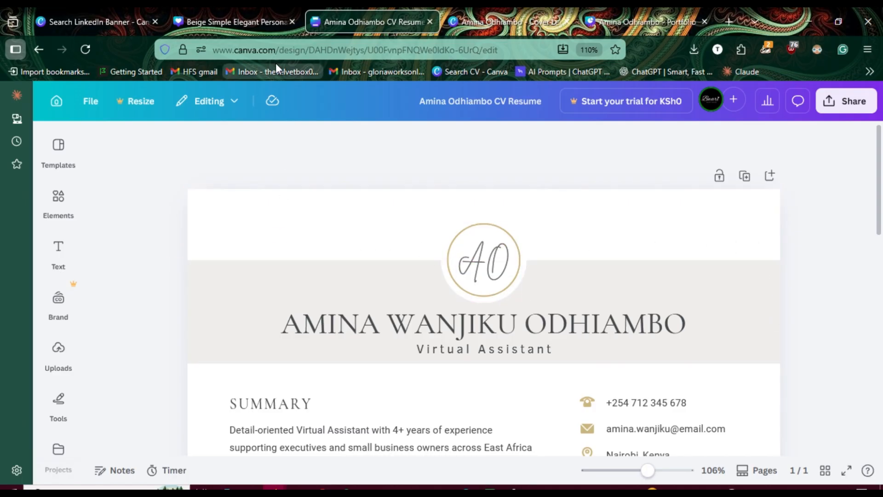
left_click(239, 19)
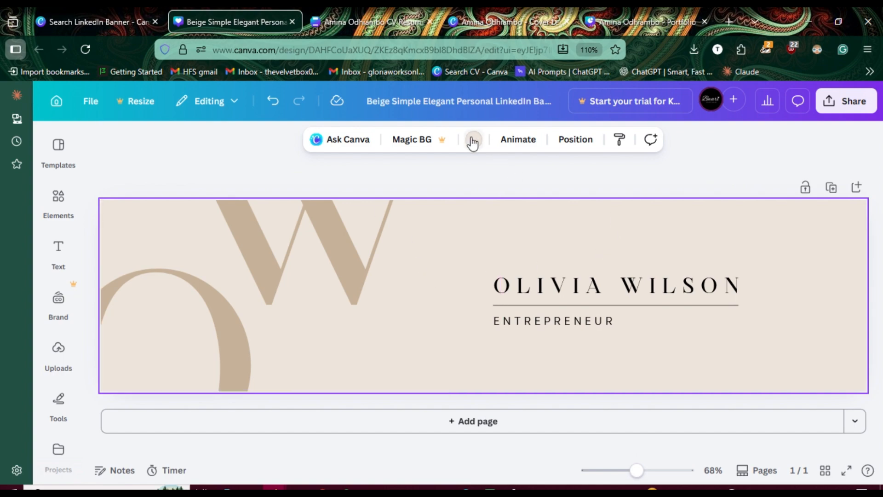
Step: Look up the fill colour of the CV resume's header band and the stroke colour of its monogram circle
left_click(371, 23)
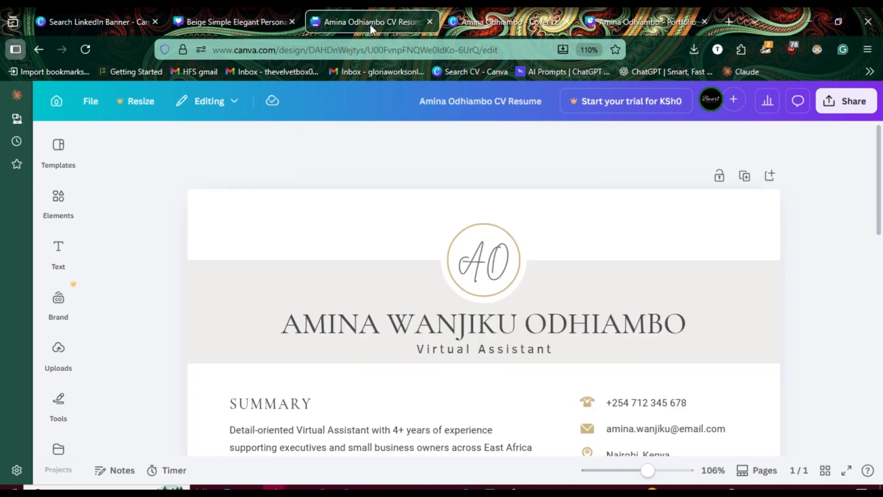
left_click(252, 285)
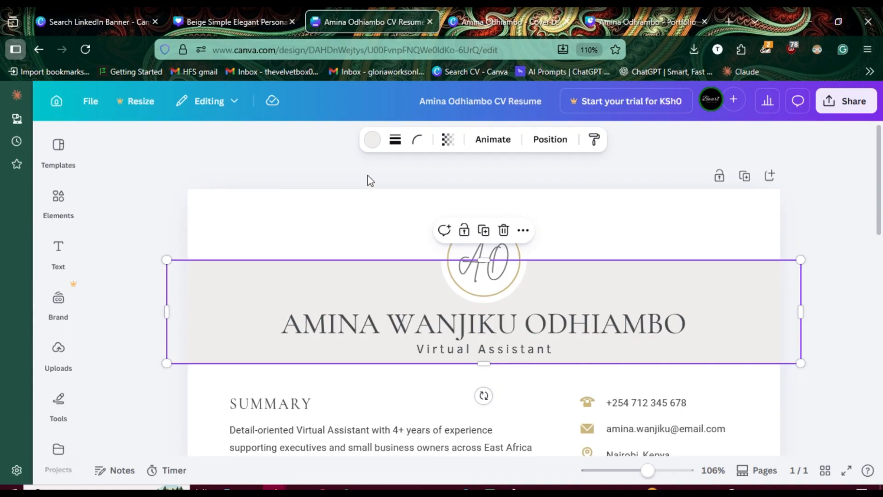
left_click(373, 139)
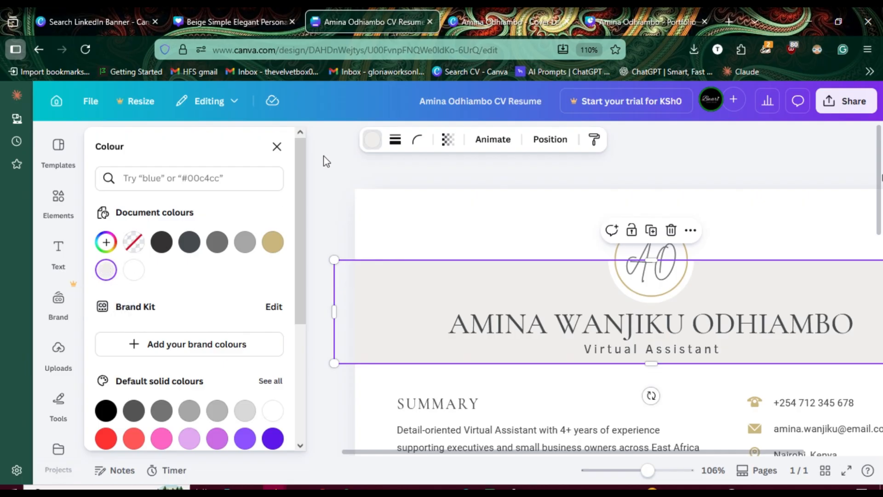
left_click(622, 256)
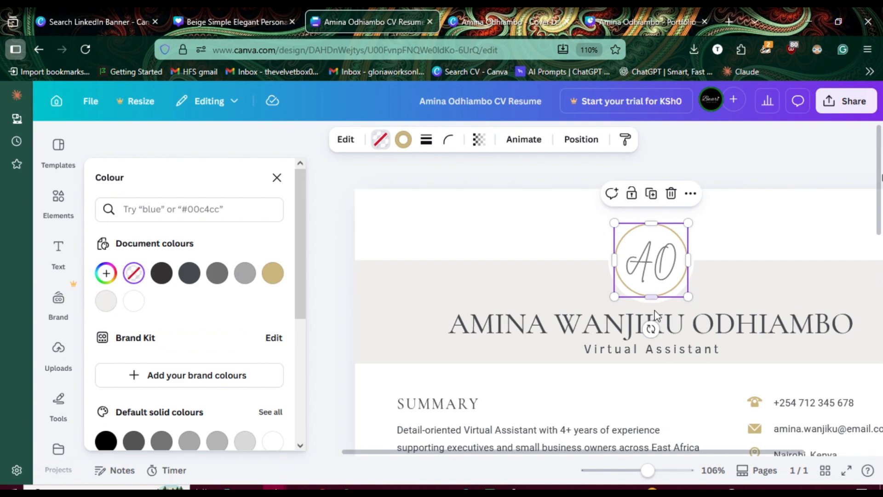
left_click(404, 146)
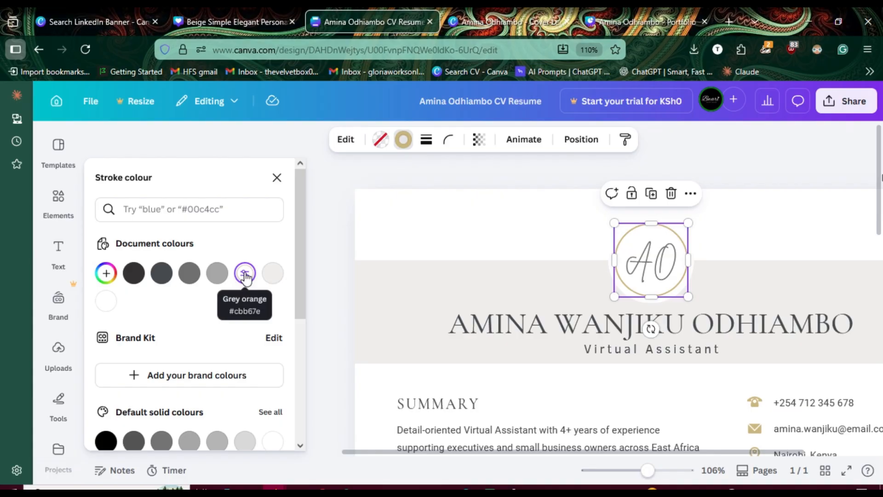
Step: Switch back to the LinkedIn banner design and set its background colour to #efeeec
left_click(238, 23)
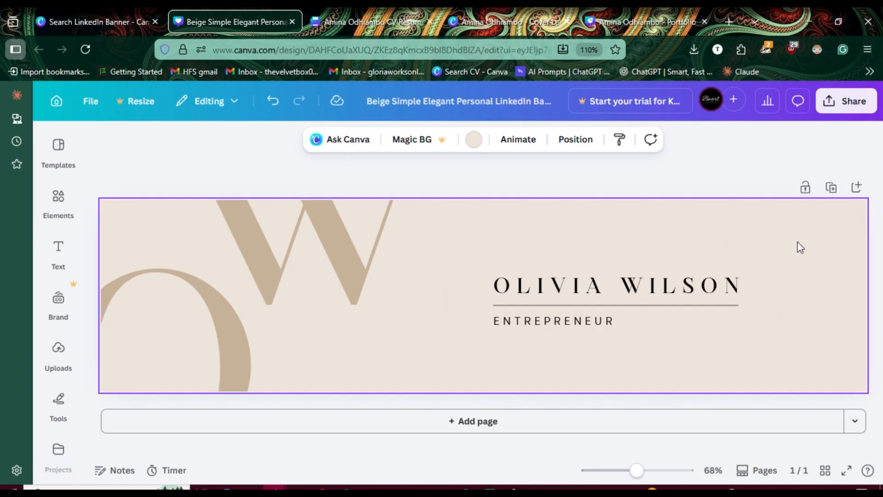
left_click(474, 140)
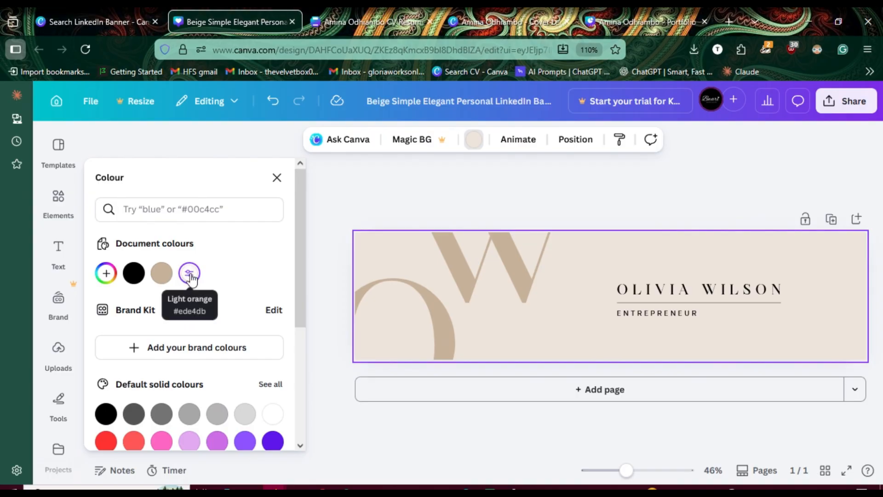
left_click(191, 212)
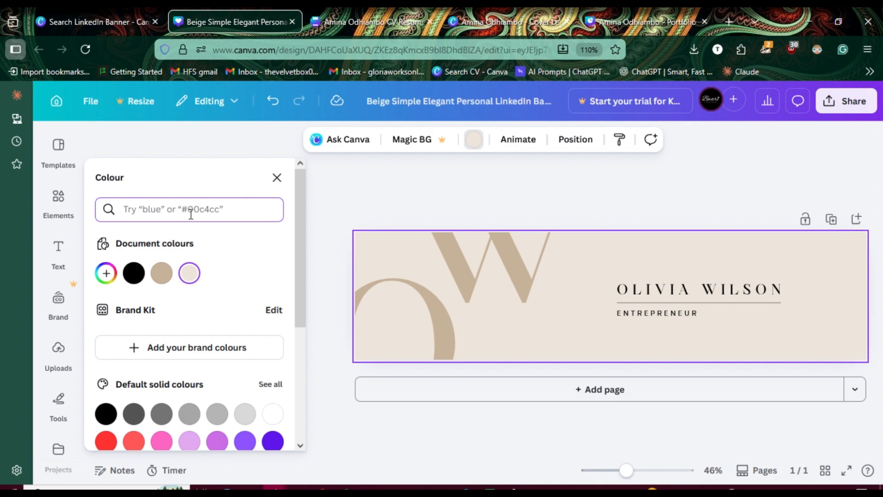
type("efeee")
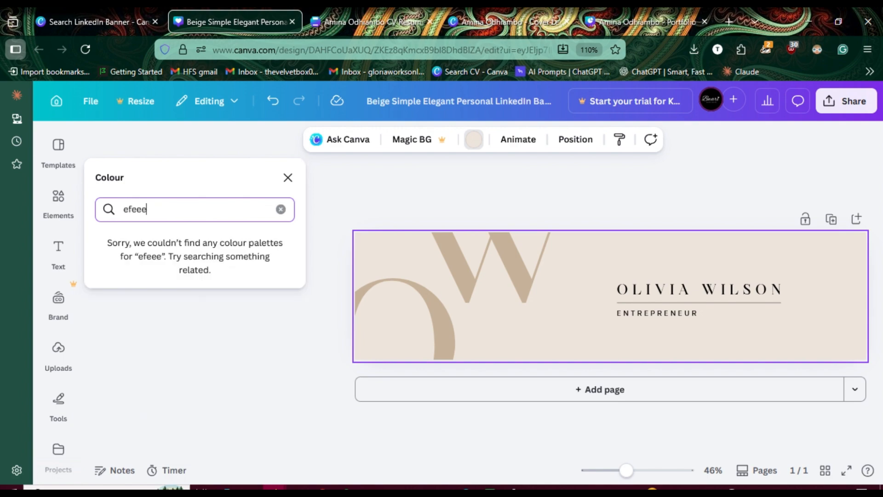
type("c")
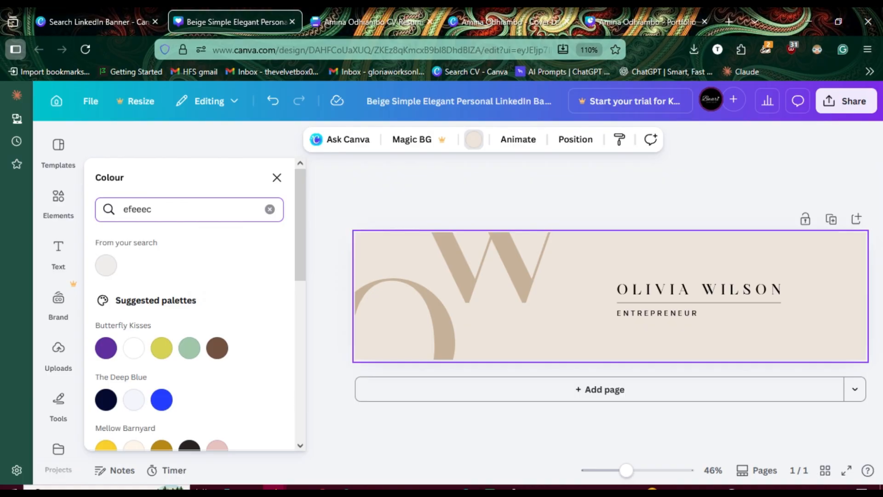
left_click(106, 266)
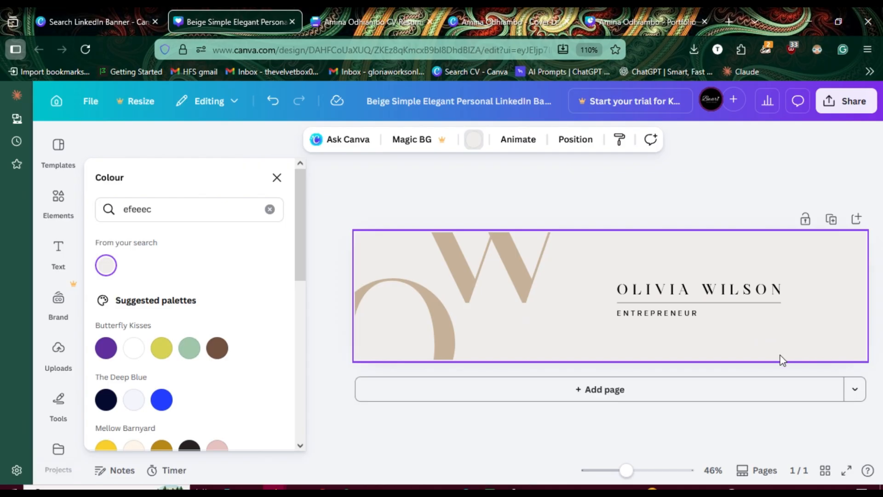
Step: Set the text colour of the banner's large decorative letter O to #cbb67e
left_click(419, 321)
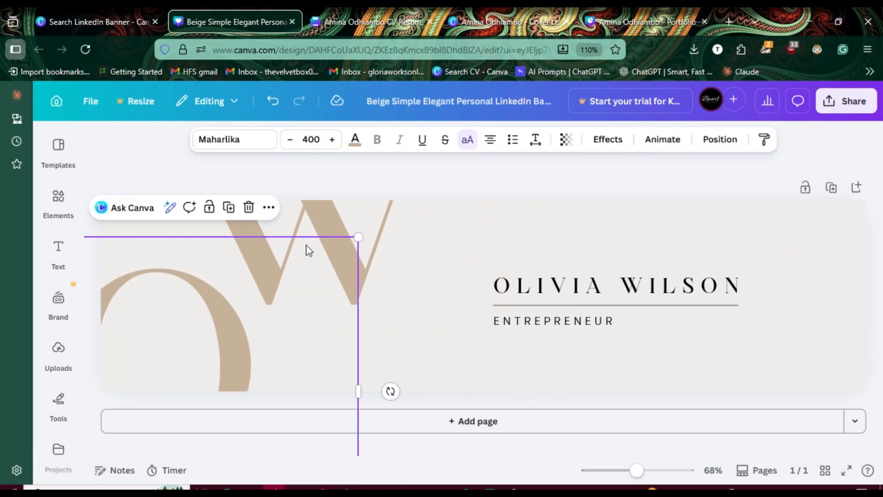
left_click(355, 139)
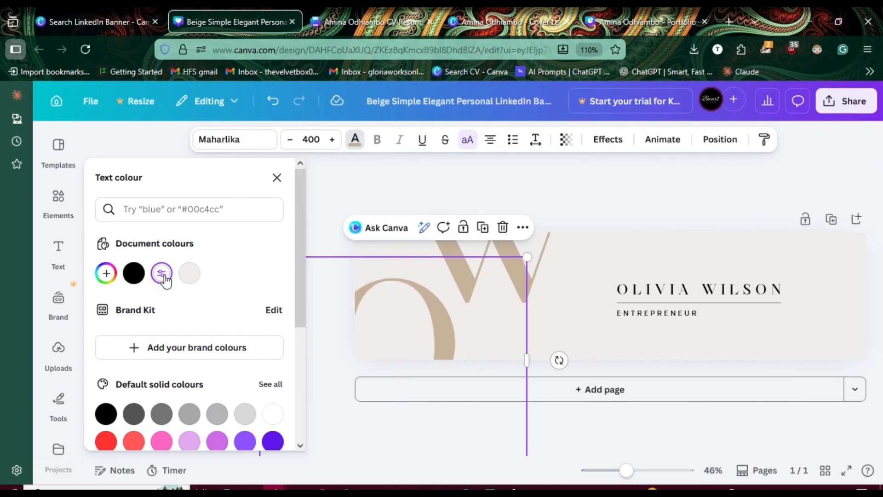
left_click(199, 207)
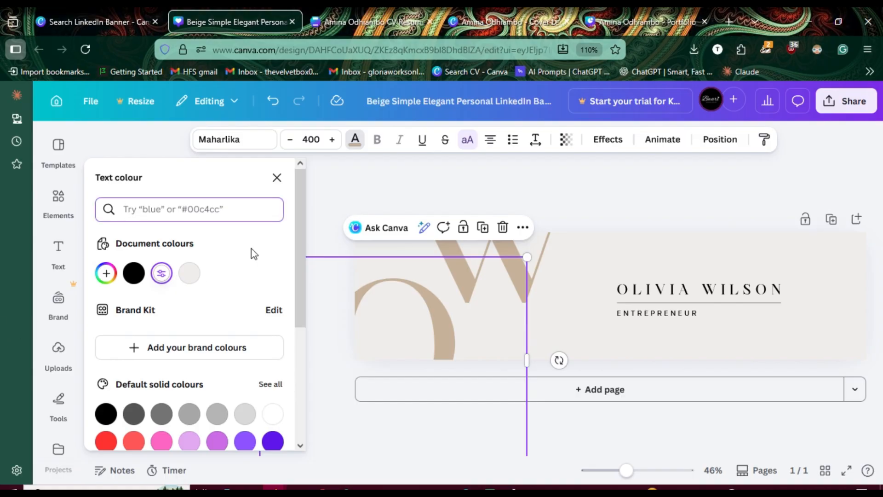
type("cb")
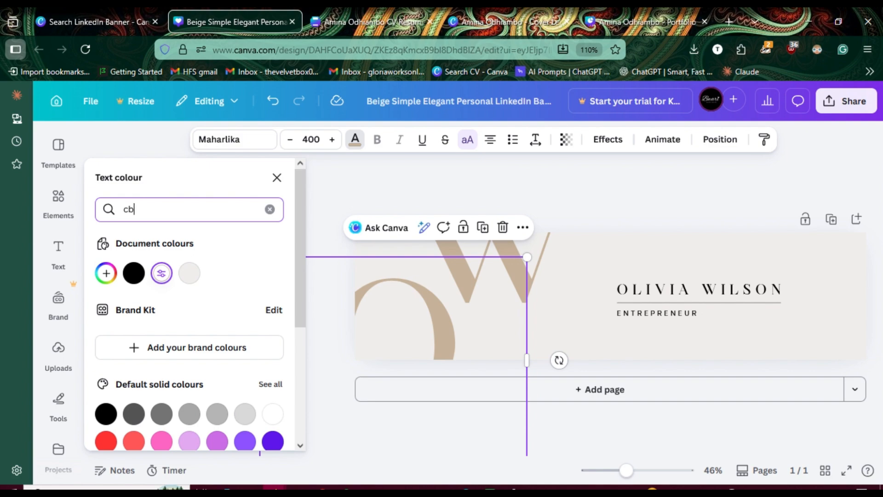
type("b")
type("67e")
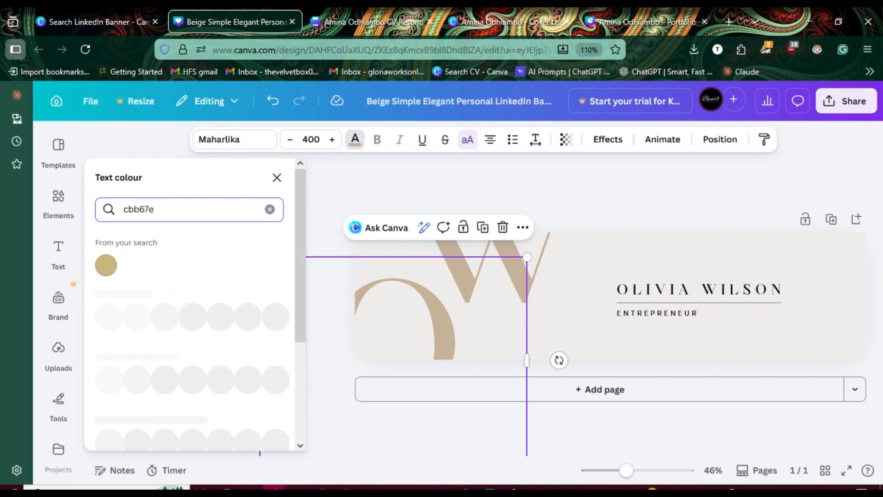
left_click(107, 268)
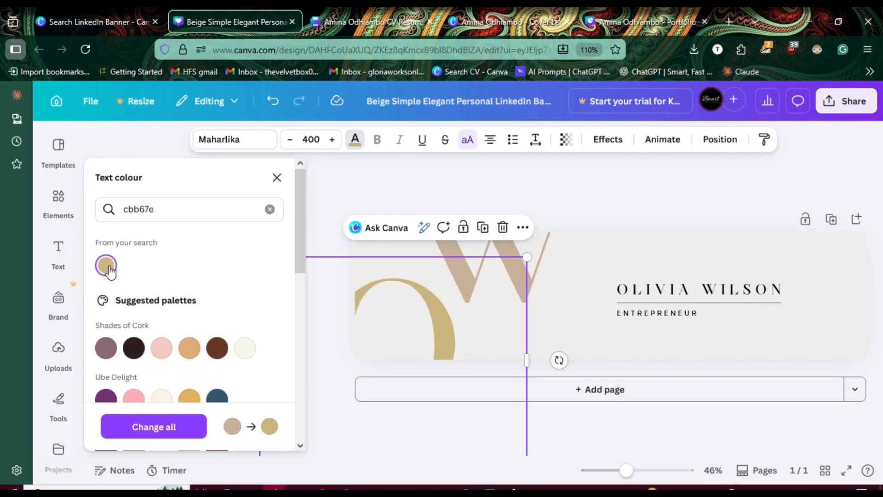
Step: Apply the gold colour change to all matching elements on the page, including the large letter W
left_click(169, 435)
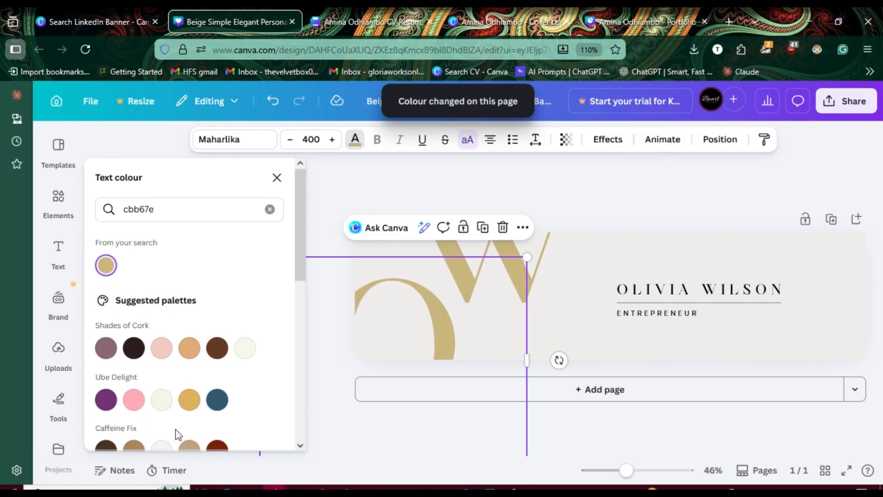
left_click(276, 178)
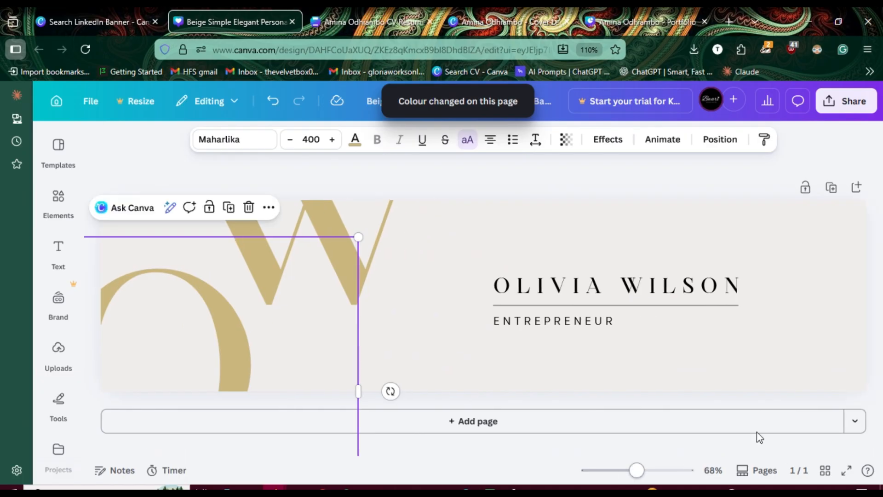
left_click(854, 157)
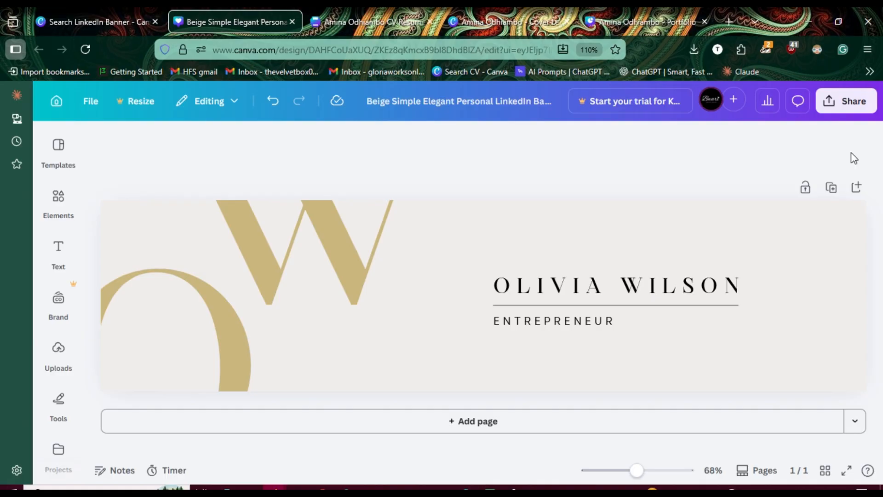
Step: Replace the placeholder name above the divider line with the CV owner's full name
left_click(210, 322)
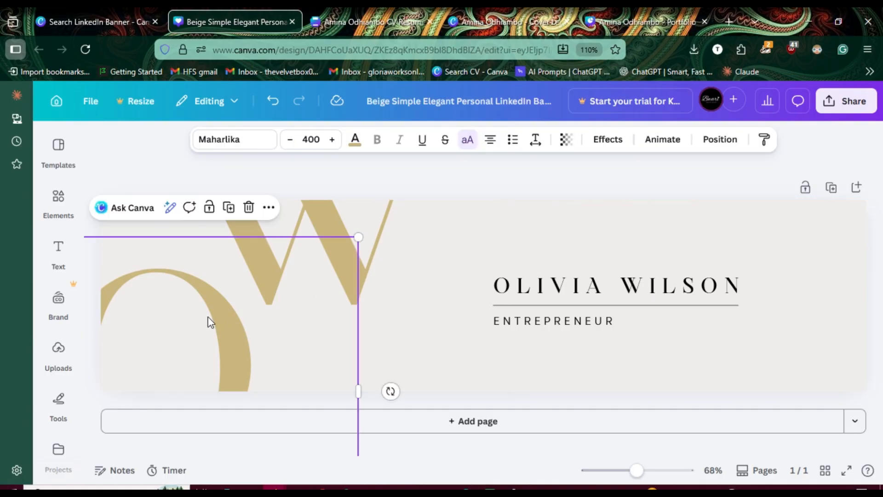
double_click(209, 320)
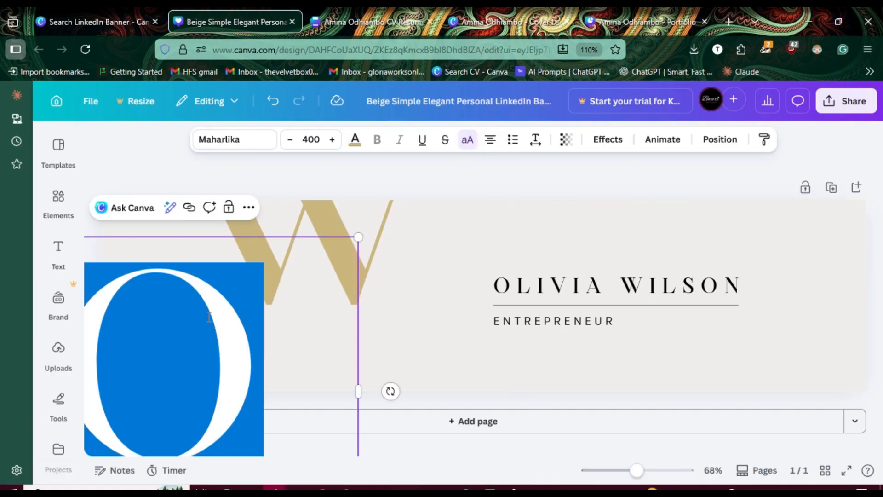
left_click(574, 297)
double_click(574, 294)
left_click(574, 294)
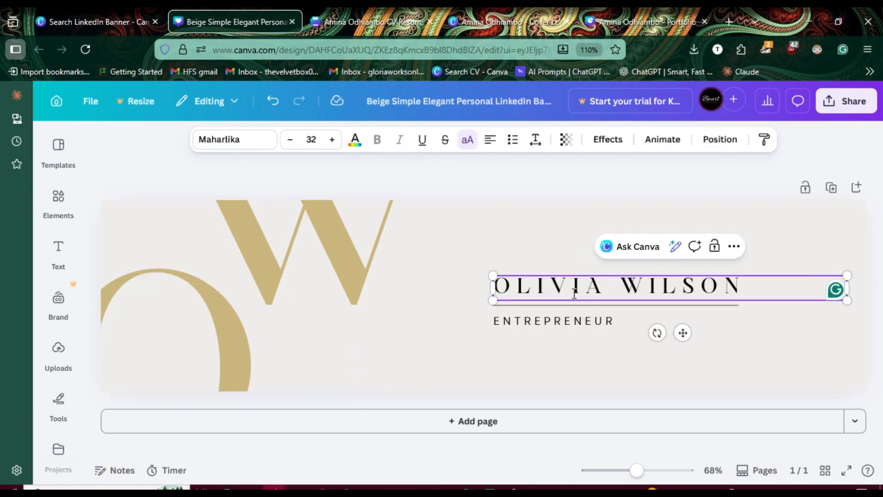
triple_click(574, 294)
double_click(574, 293)
triple_click(574, 294)
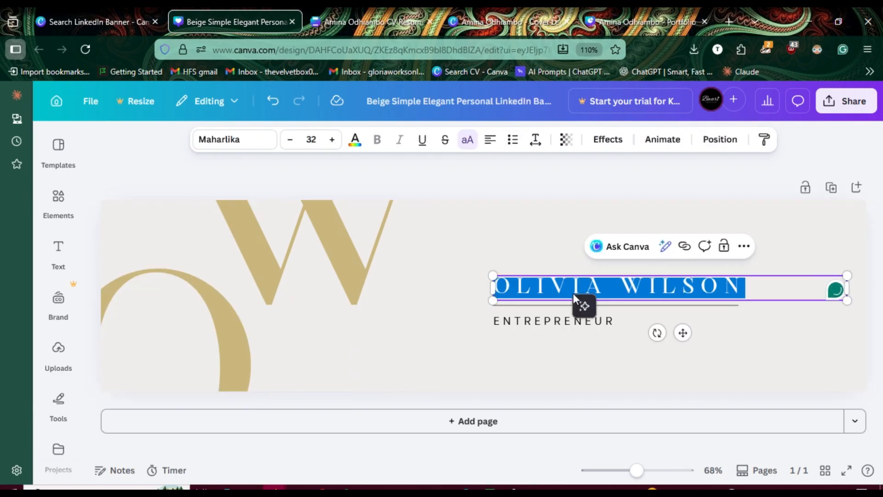
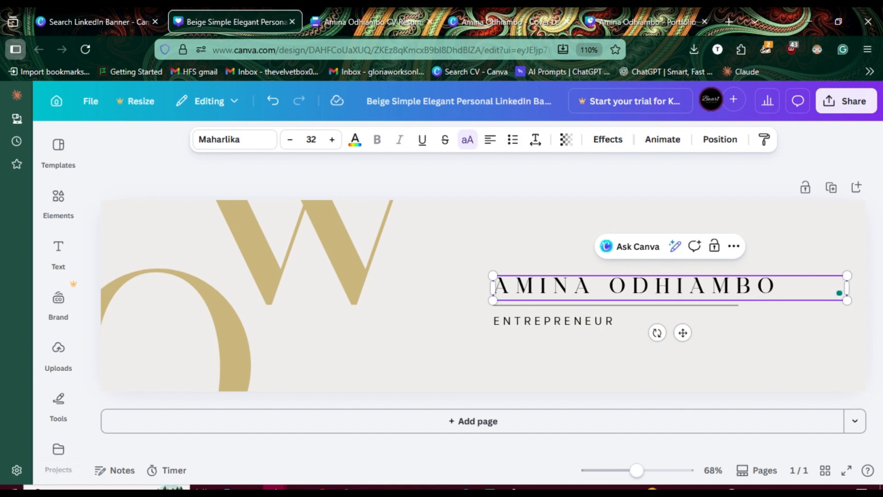
left_click(761, 352)
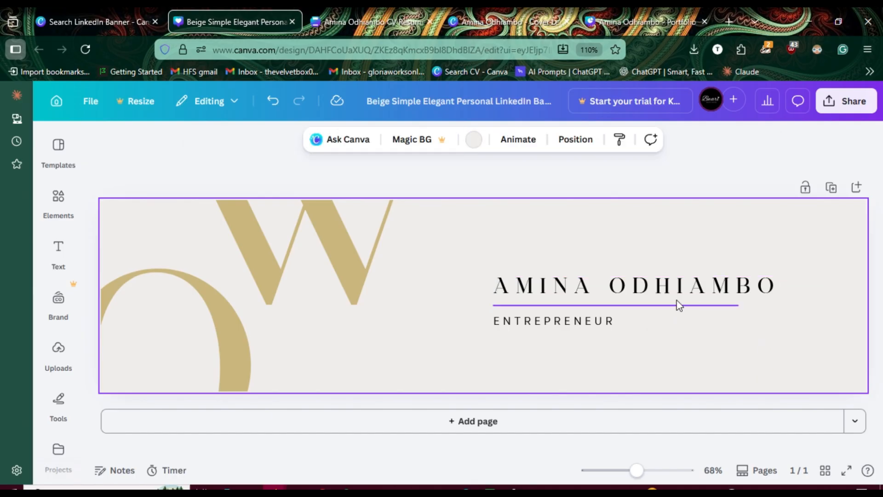
Step: Replace the job title ENTREPRENEUR below the divider line with VIRTUAL ASSISTANT
left_click(587, 326)
left_click(587, 325)
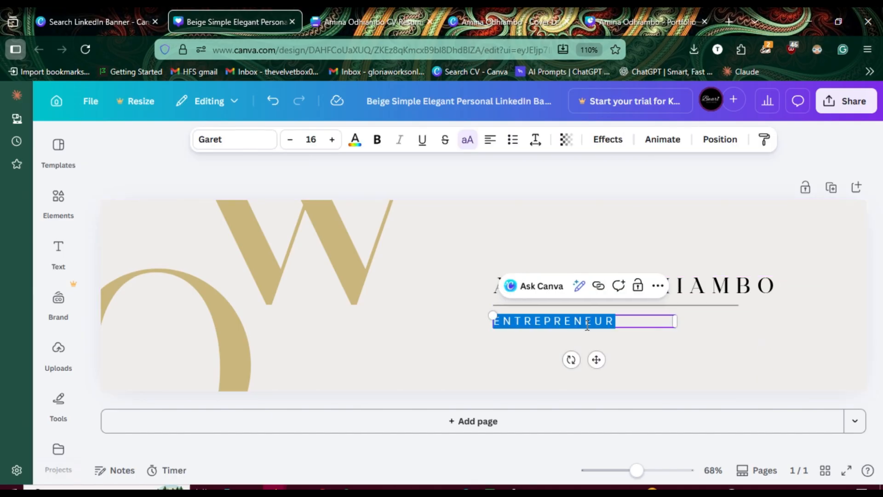
type("VIR")
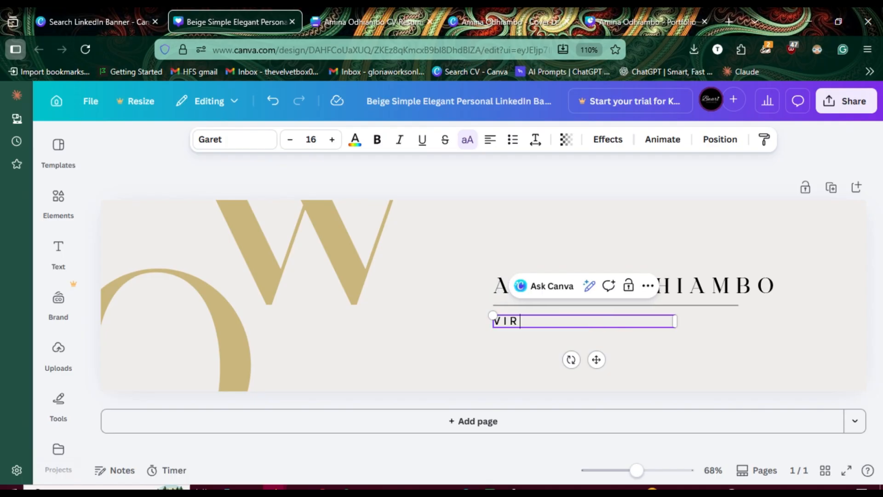
type("TUAL ASSIS")
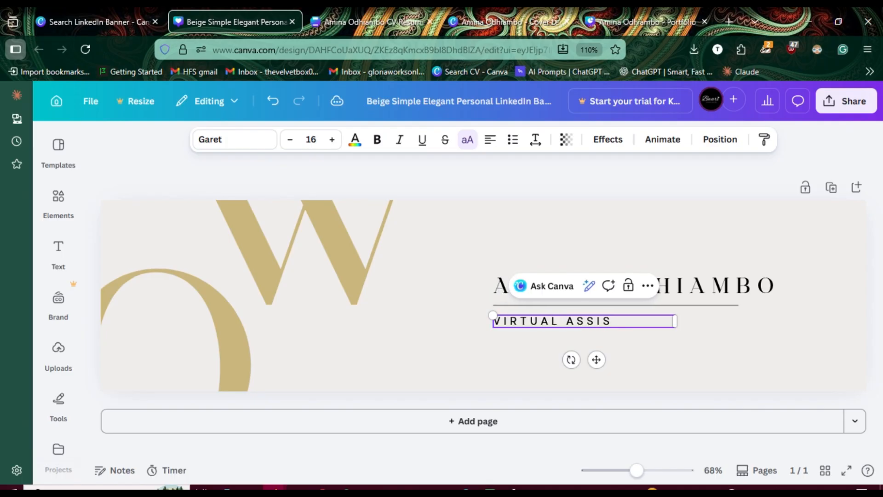
type("TANT")
left_click(809, 156)
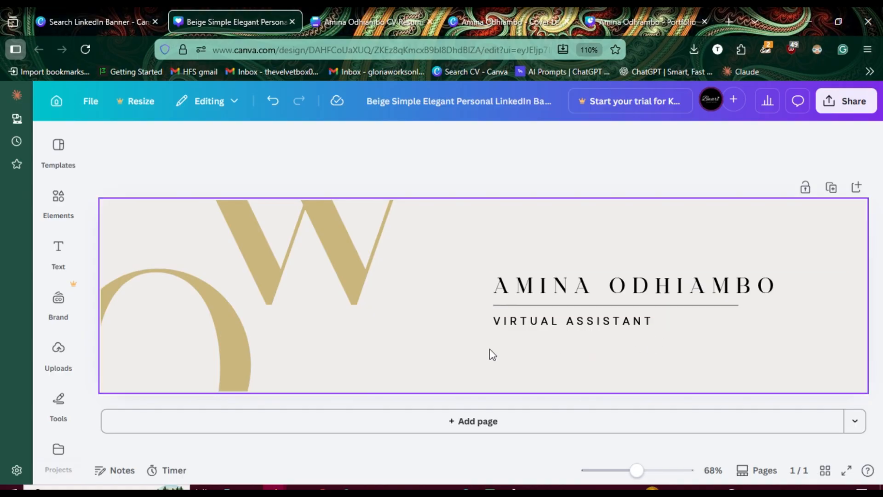
Step: Replace the large decorative letter O with the letter A
left_click(195, 299)
left_click(196, 296)
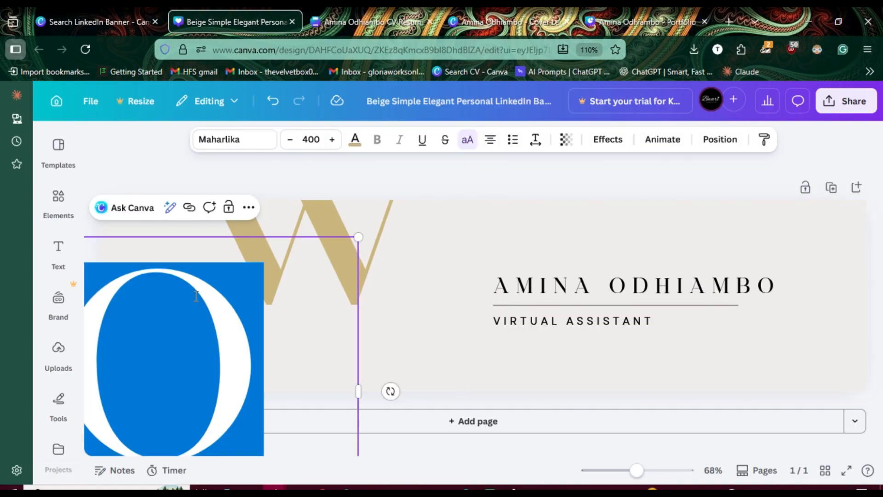
type("A")
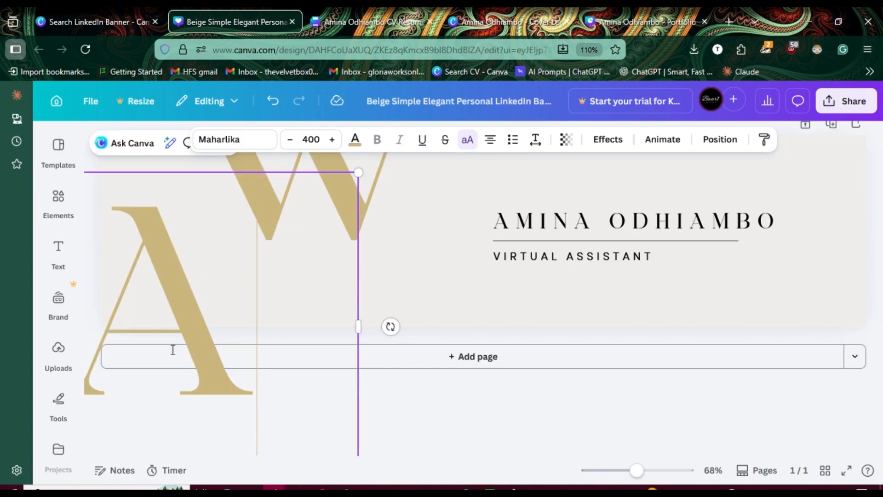
left_click(540, 389)
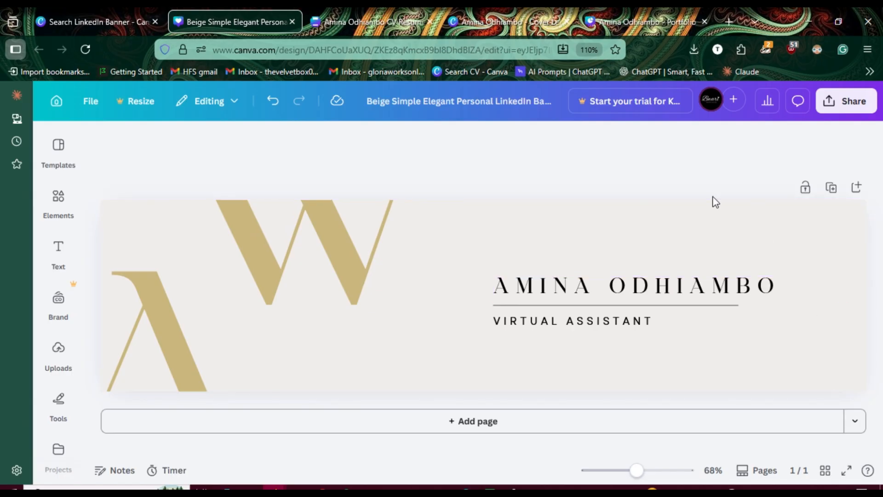
Step: Nudge the large letter A upward until its crossbar sits just inside the banner's lower edge
left_click(161, 359)
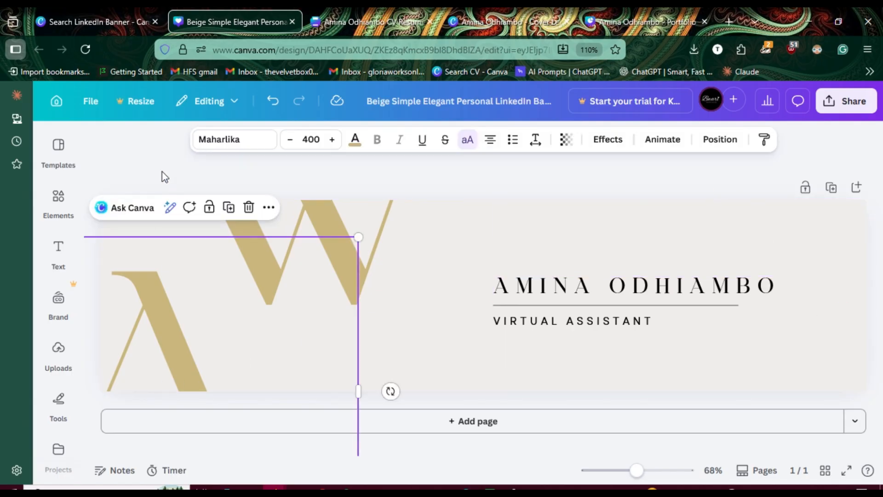
key("Up")
key("Up")
key("Up")
key("Up")
key("Up")
key("Up")
key("Up")
key("Up")
key("Up")
key("Up")
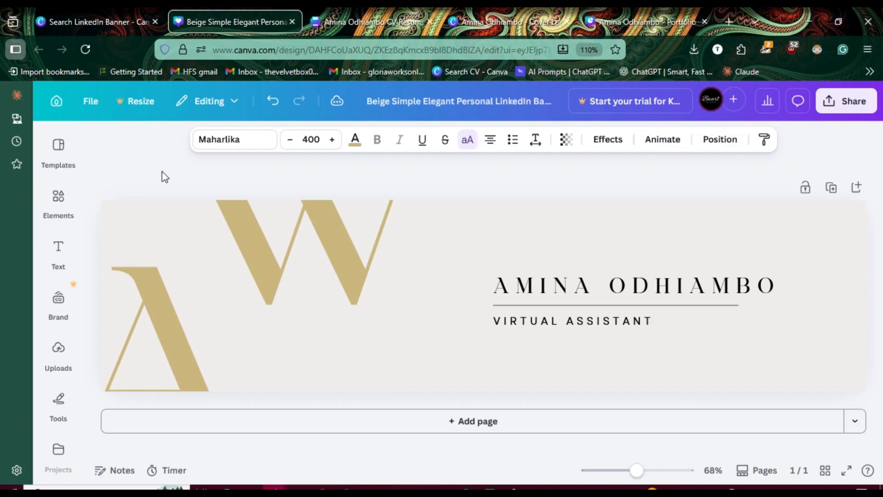
key("Up")
key("Up")
key("Up")
key("Up")
key("Up")
key("Up")
key("Up")
key("Up")
key("Up")
key("Up")
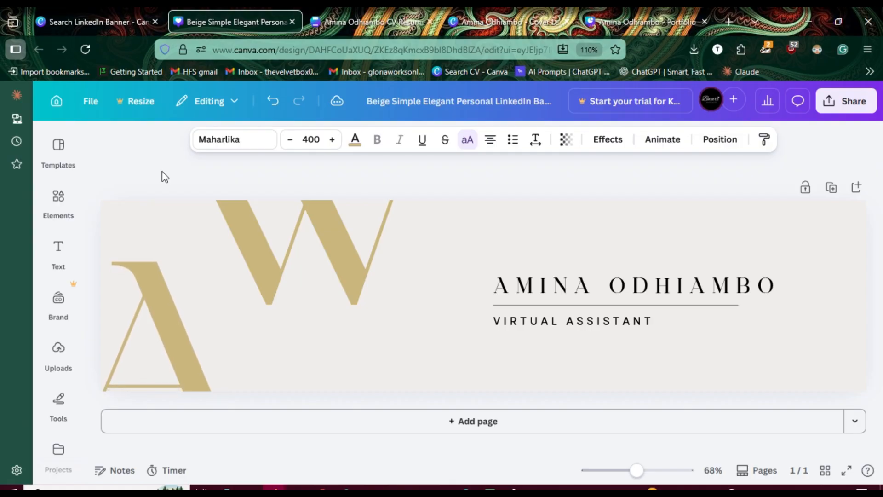
key("Up")
key("Up")
key("Up")
key("Up")
key("Up")
key("Up")
key("Up")
key("Up")
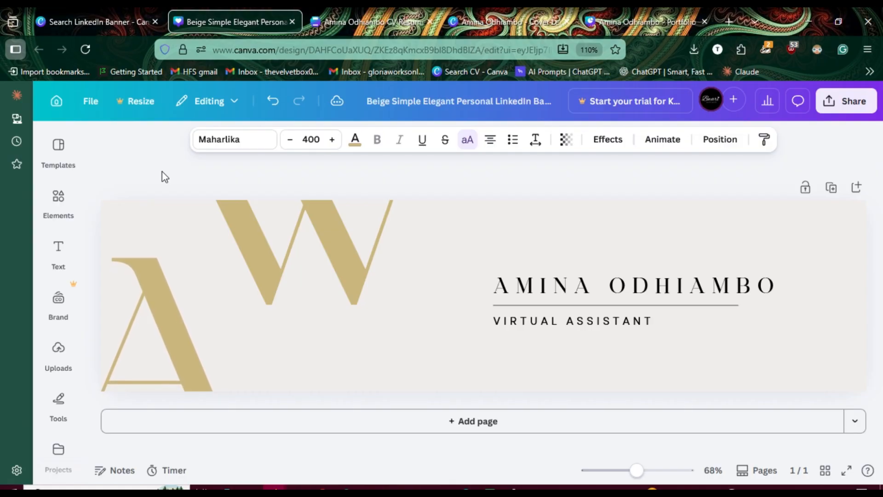
key("Up")
key("Up")
key("Up")
key("Up")
key("Up")
key("Up")
key("Up")
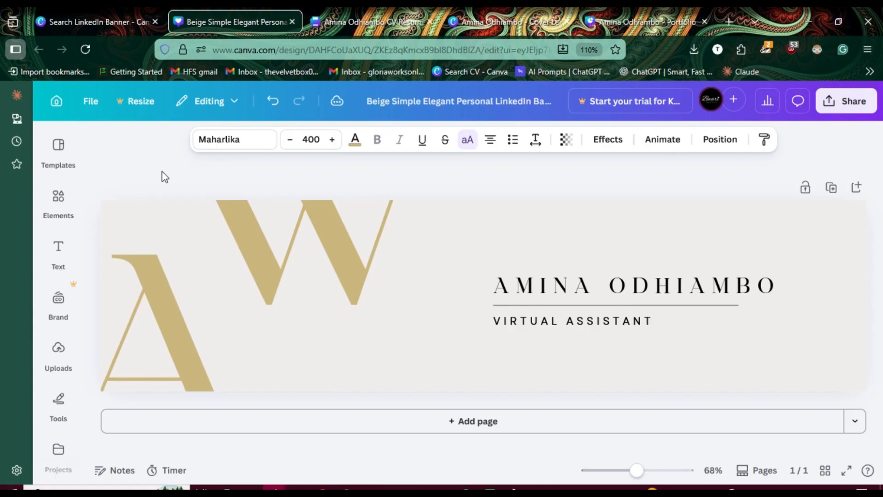
key("Up")
key("Up")
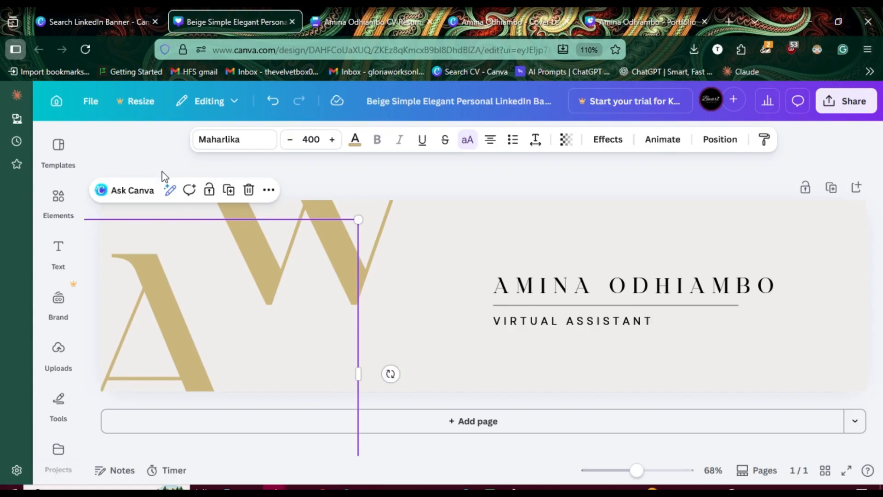
Step: Replace the large decorative letter W with the letter O
left_click(397, 257)
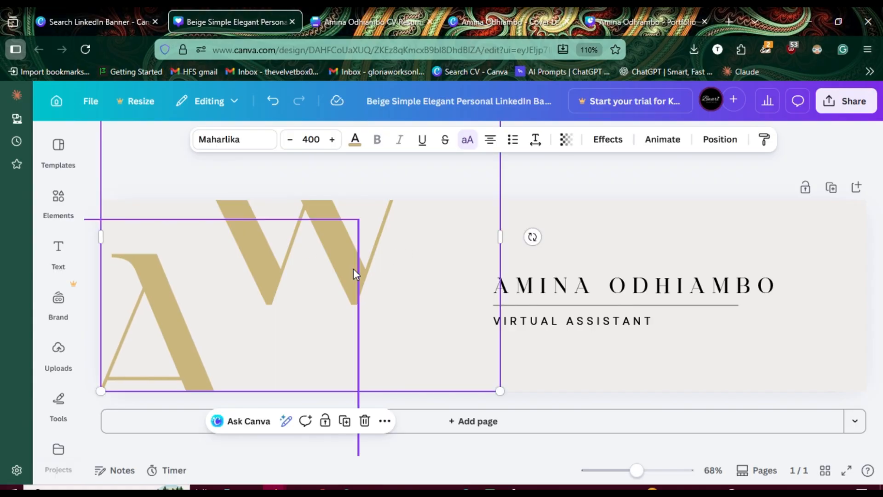
double_click(394, 246)
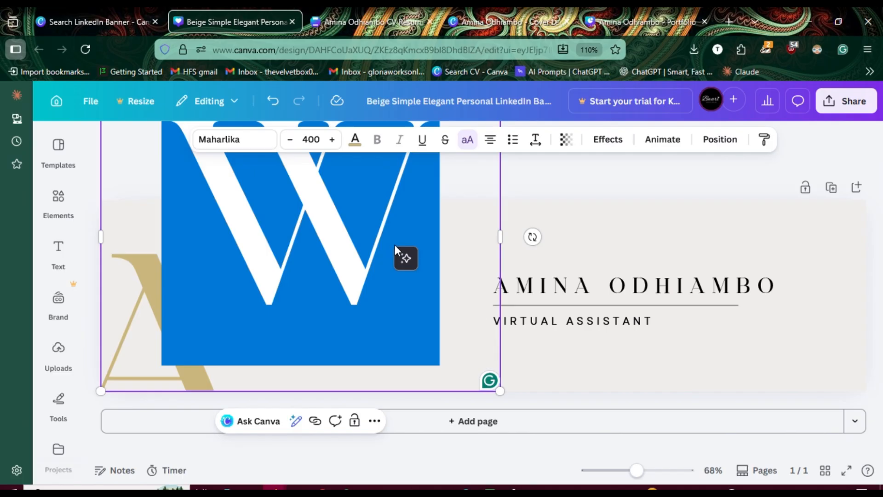
type("O")
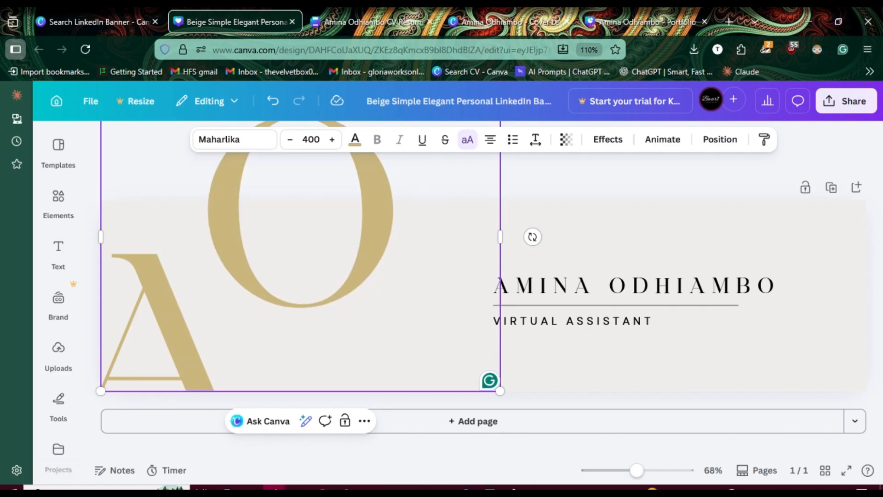
left_click(680, 448)
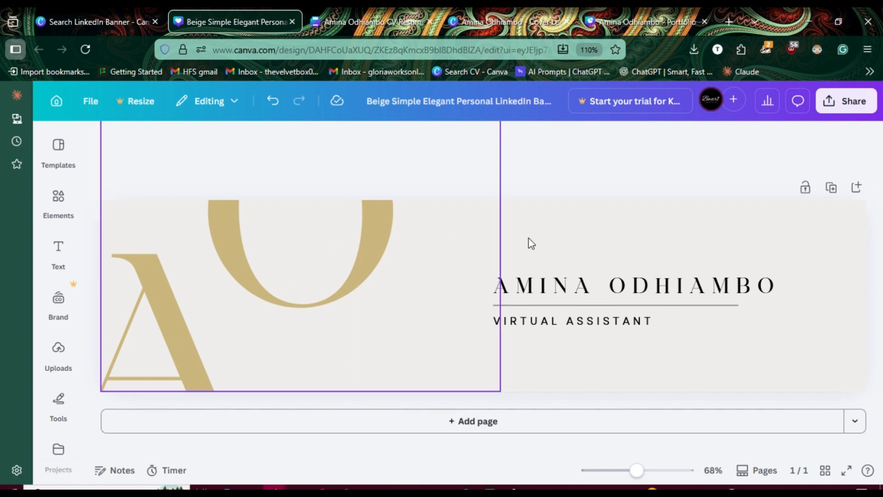
Step: Add a new text box and place it just below the VIRTUAL ASSISTANT line
left_click(534, 364)
left_click(58, 251)
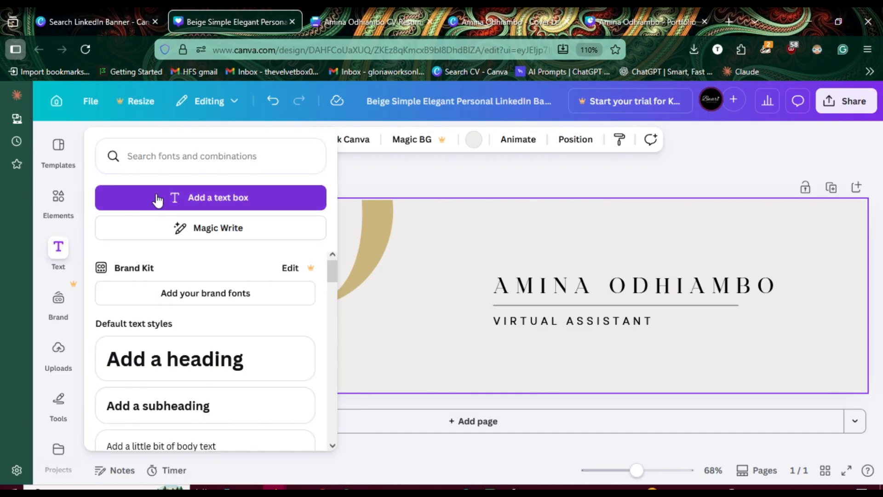
left_click(157, 199)
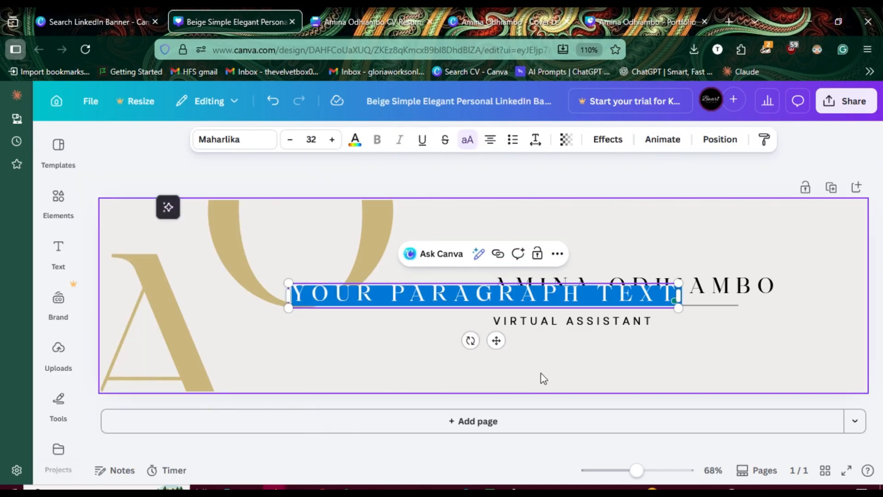
left_click_drag(496, 339, 662, 399)
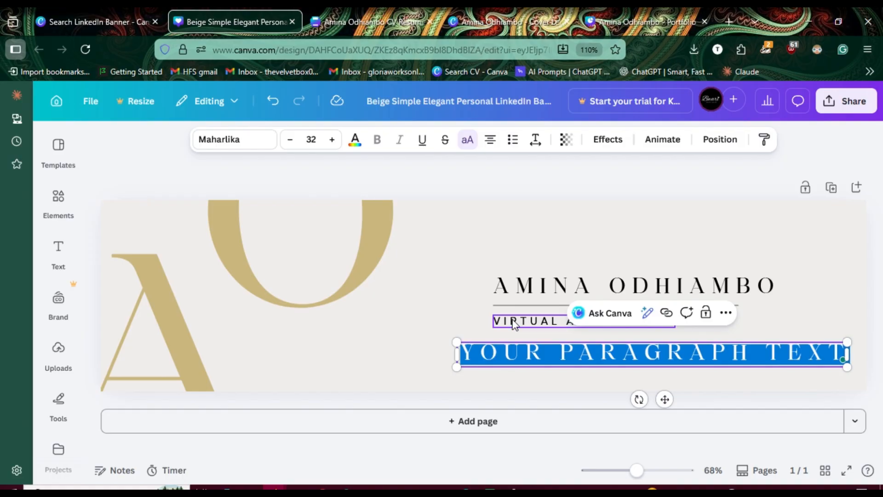
left_click(678, 175)
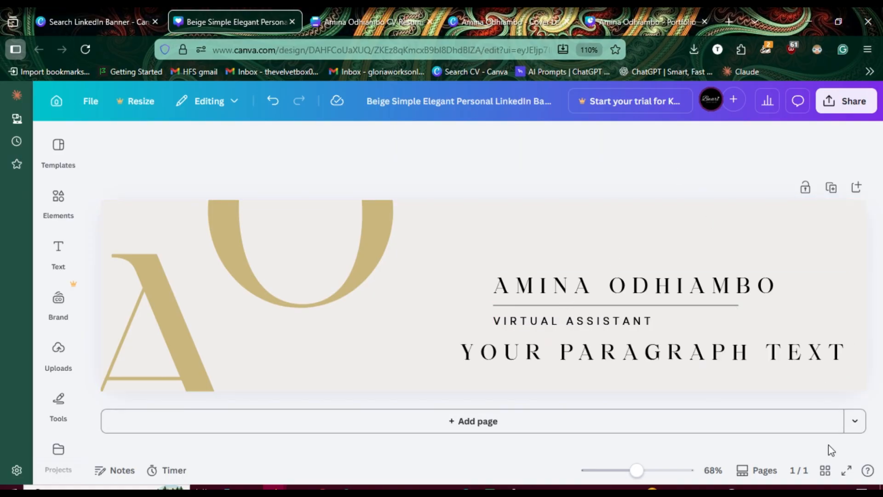
Step: Apply the VIRTUAL ASSISTANT line's text style to the new text box and align its left edge with that line
left_click(746, 359)
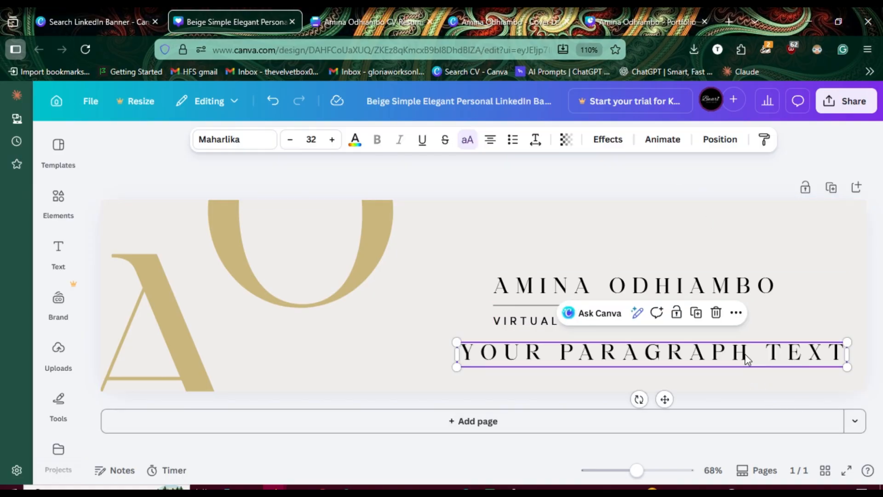
left_click(510, 306)
left_click(510, 323)
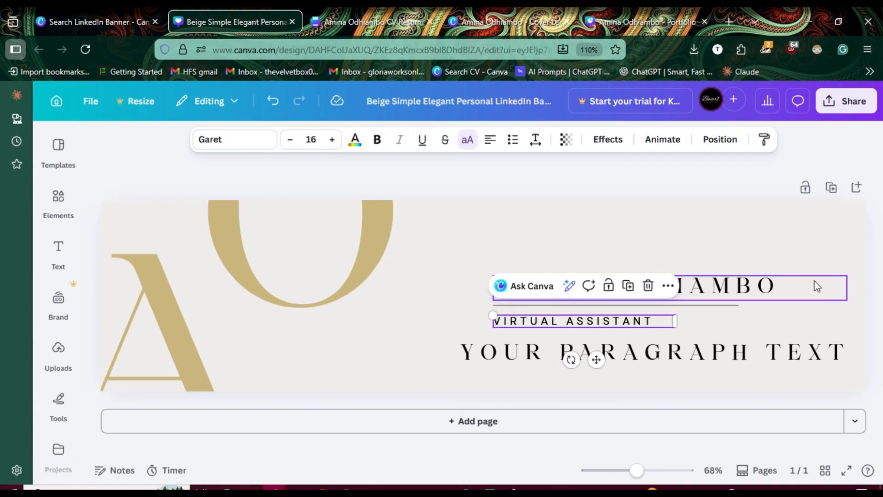
left_click(767, 146)
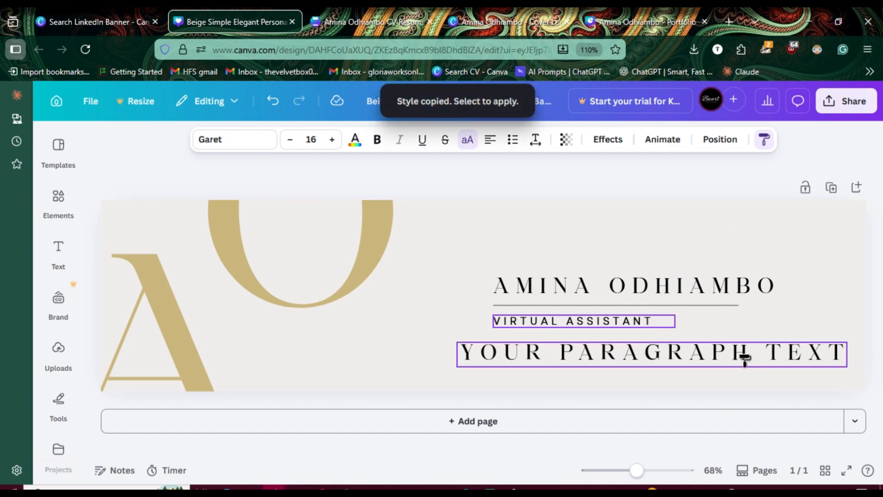
left_click(664, 359)
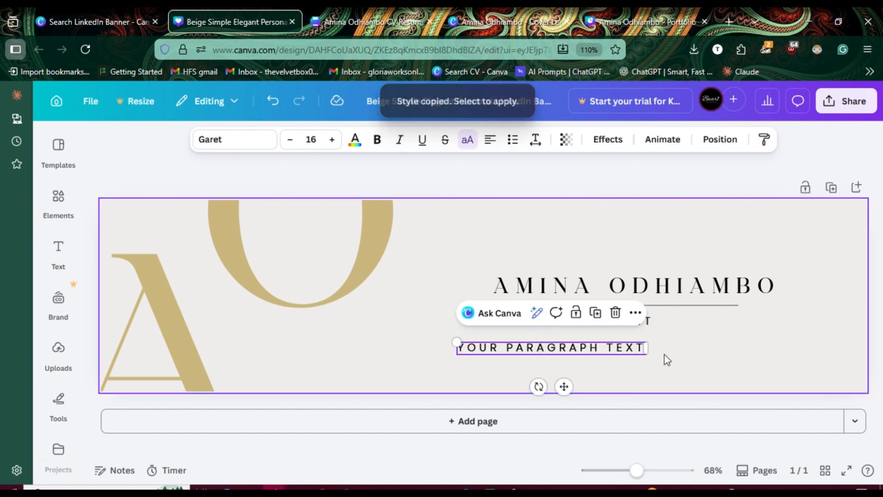
left_click_drag(565, 386, 601, 393)
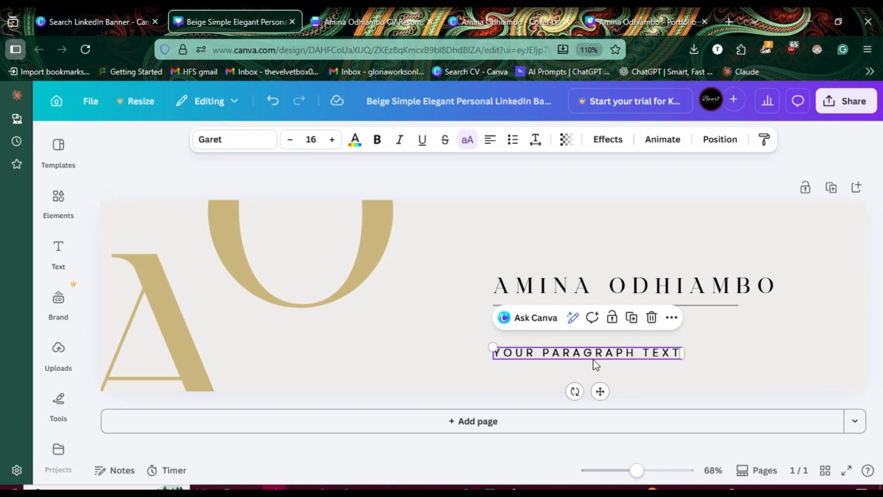
Step: Switch to the CV Resume design and examine its experience and skills sections for services to list on the banner
left_click(385, 26)
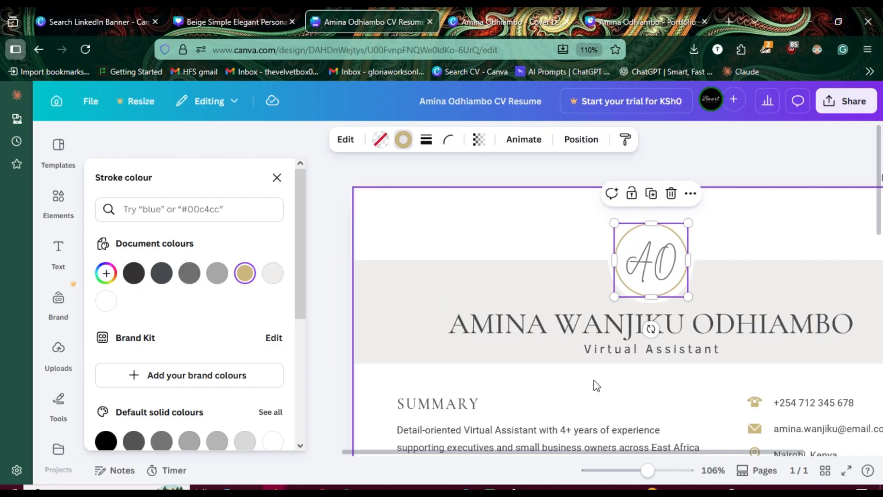
left_click(277, 182)
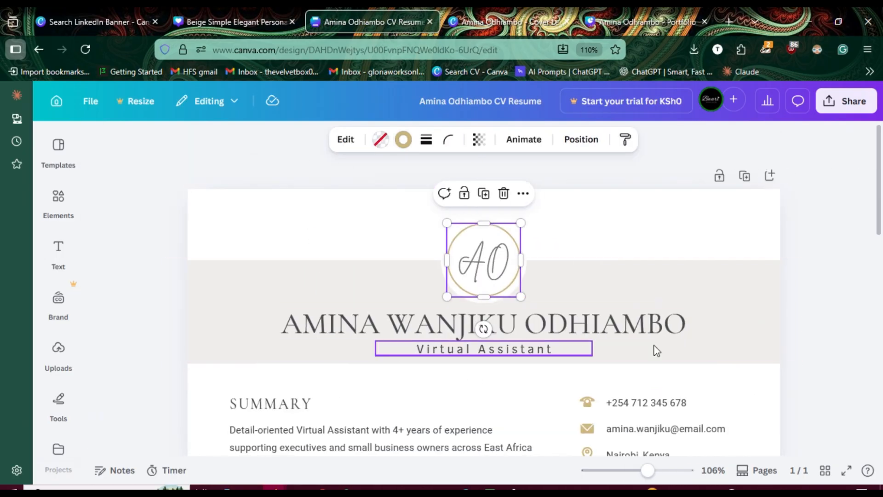
left_click(842, 302)
scroll(842, 302, "down", 7)
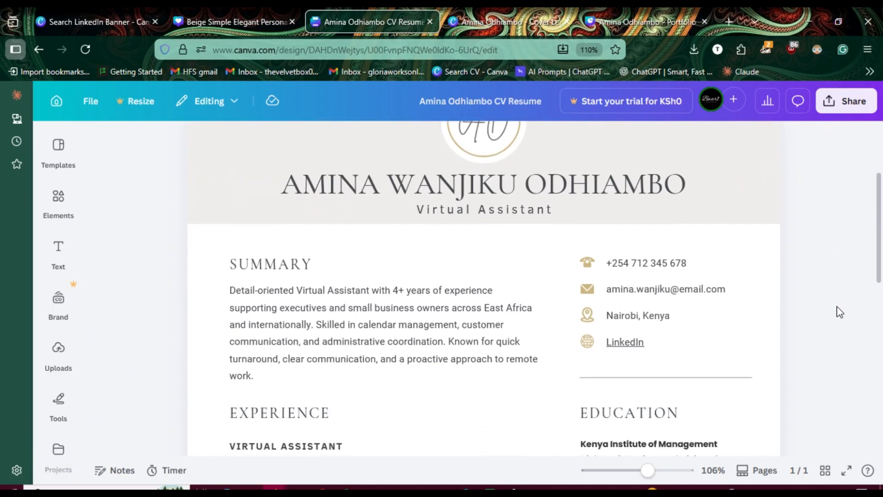
scroll(837, 306, "down", 4)
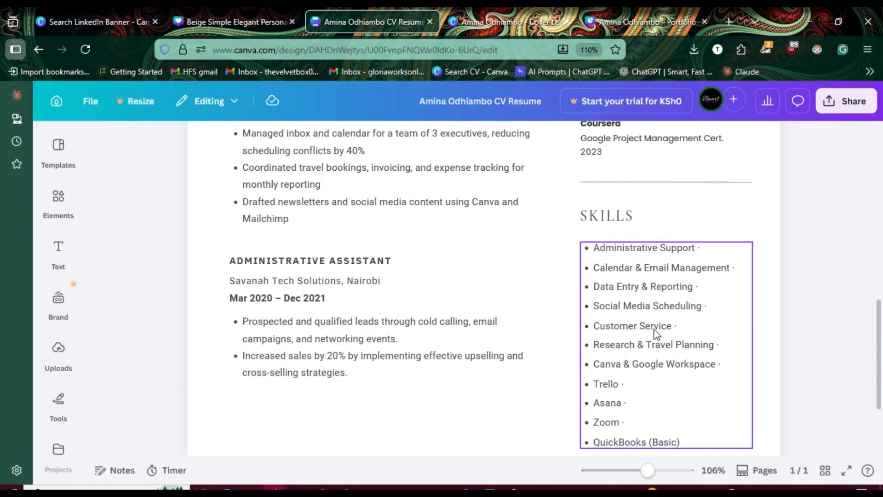
Step: Return to the banner design and replace the placeholder paragraph text with ADMIN, CUSTOMER SERVICE and SOCIAL MEDIA on one line, separated by wide gaps
left_click(200, 25)
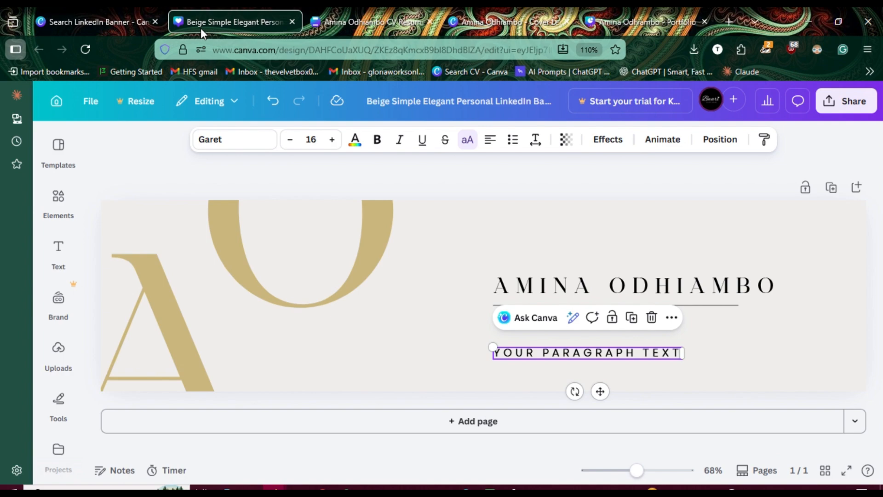
double_click(581, 355)
triple_click(580, 354)
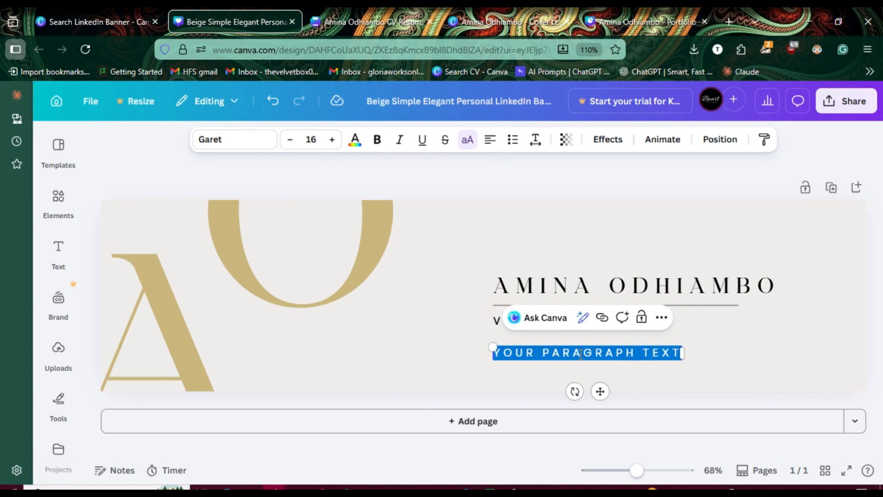
type("ADMIN")
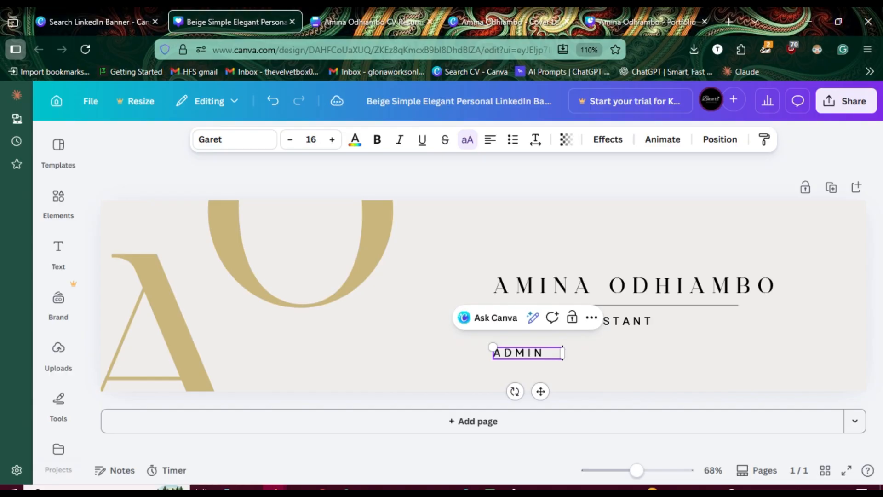
type(" CUST")
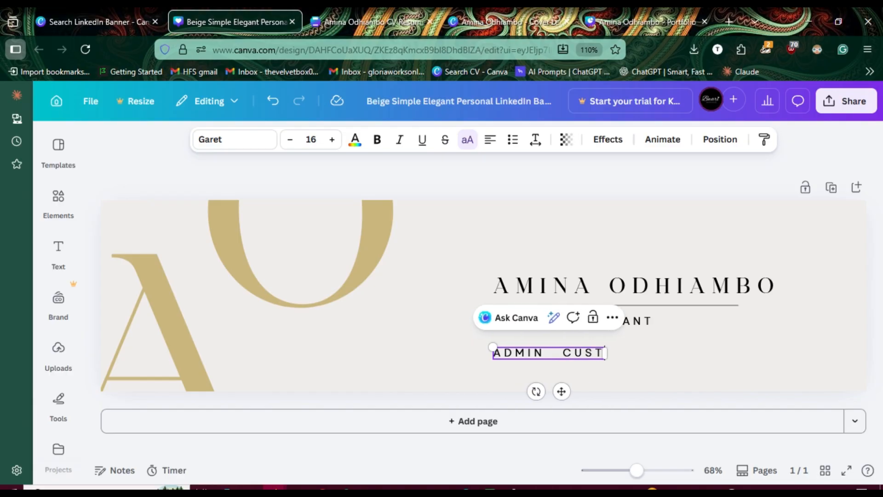
type("OMER SER")
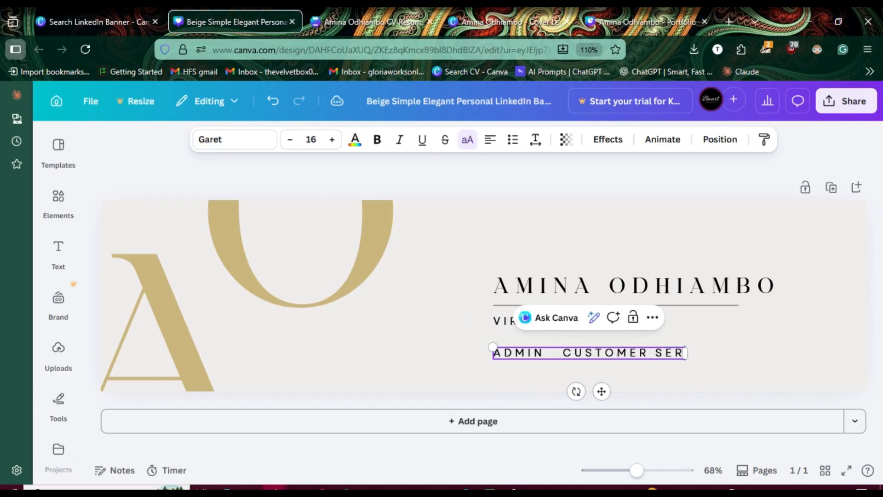
type("VICE ")
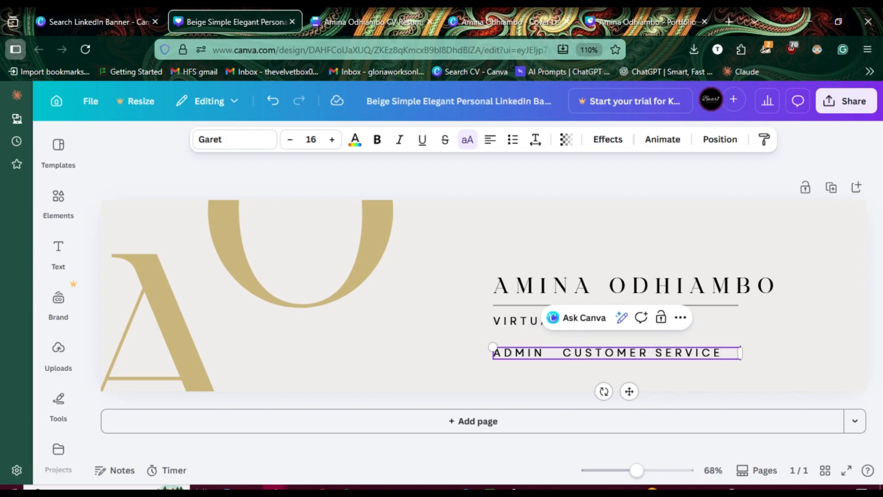
type("SOCIAL A")
key("BackSpace")
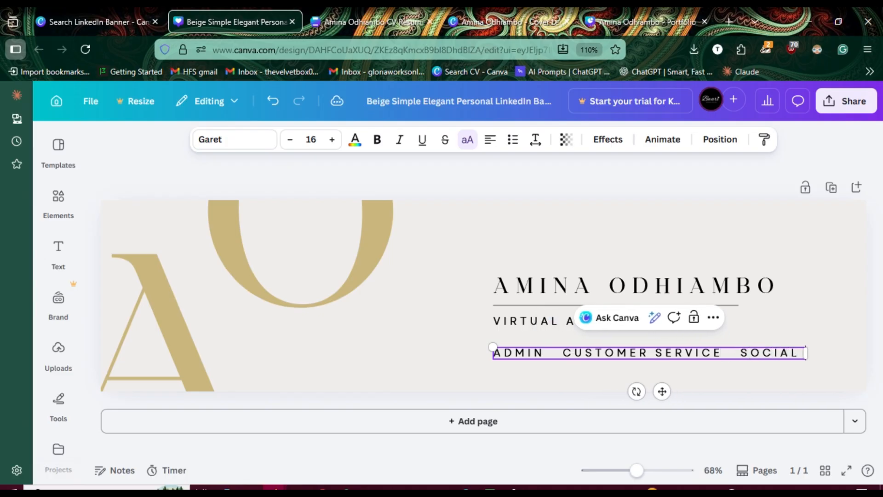
type("MEDIA")
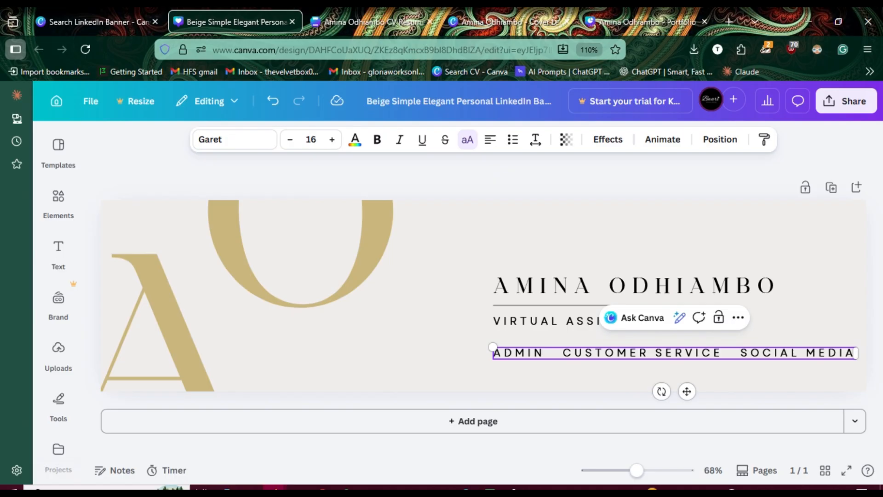
left_click(843, 147)
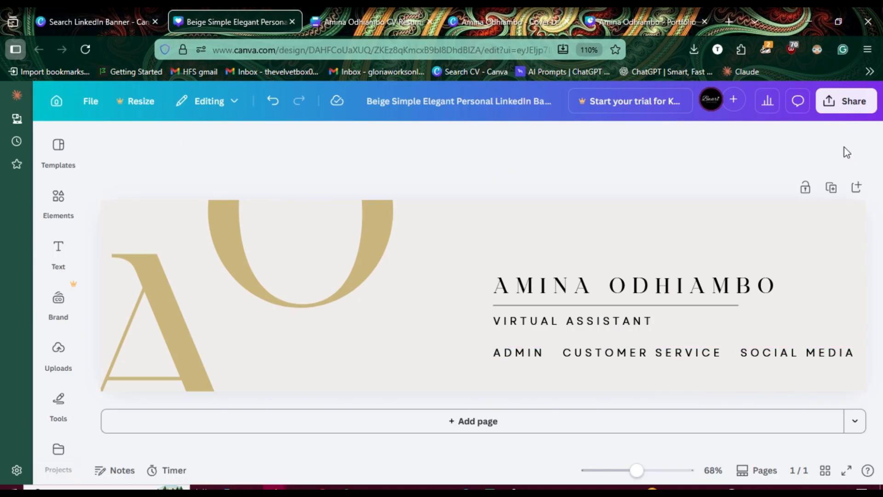
left_click(595, 321)
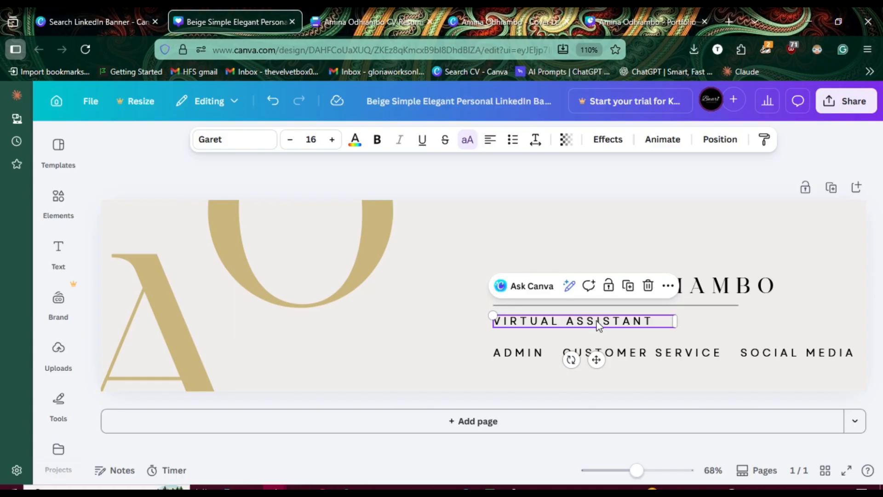
left_click(468, 143)
left_click(469, 143)
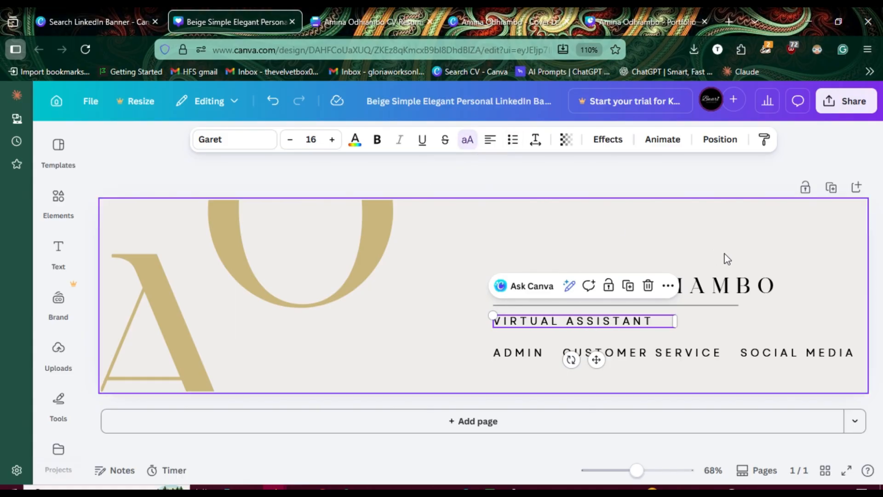
left_click(722, 356)
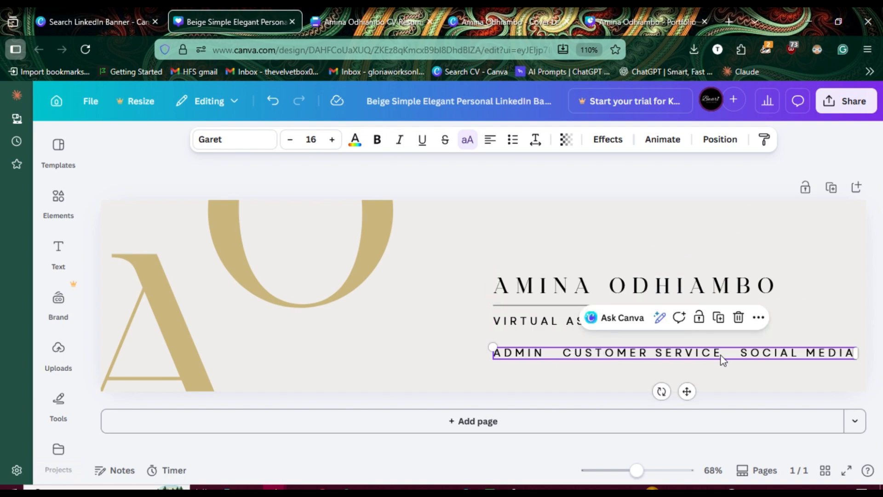
right_click(726, 357)
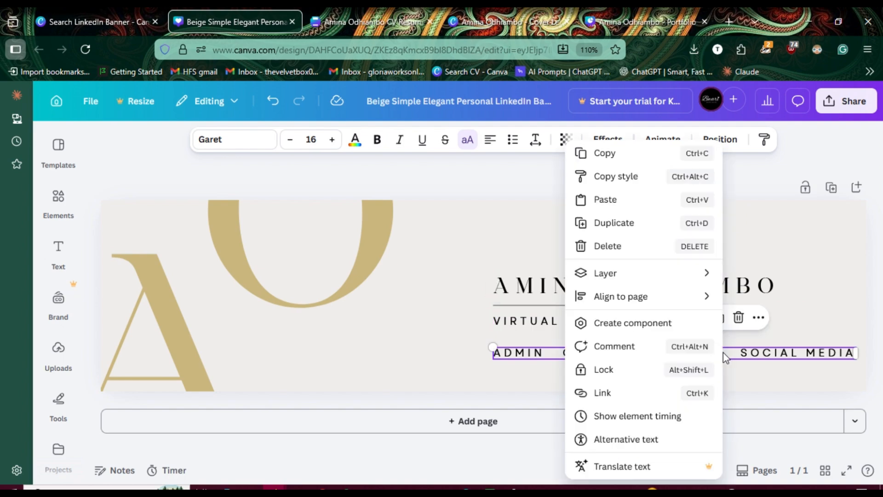
left_click(761, 359)
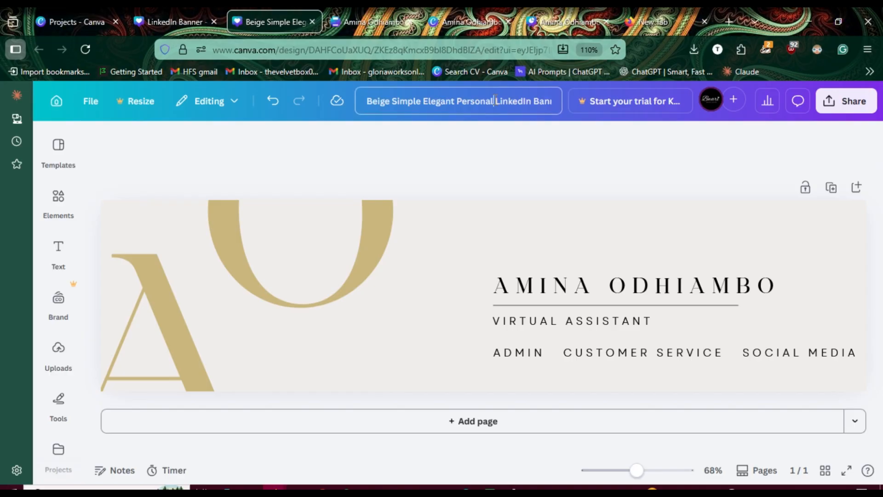
Step: Rename the design by replacing the template wording before "LinkedIn Banner" with the profile owner's first and last name
left_click_drag(495, 99, 363, 97)
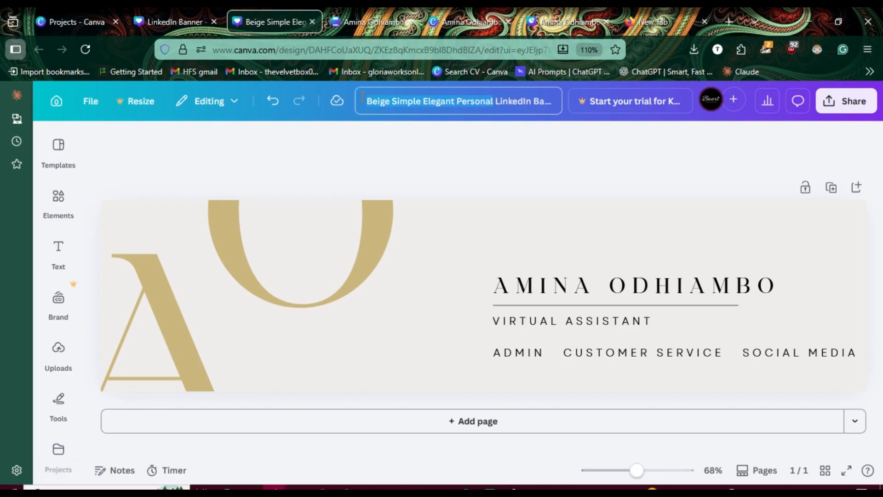
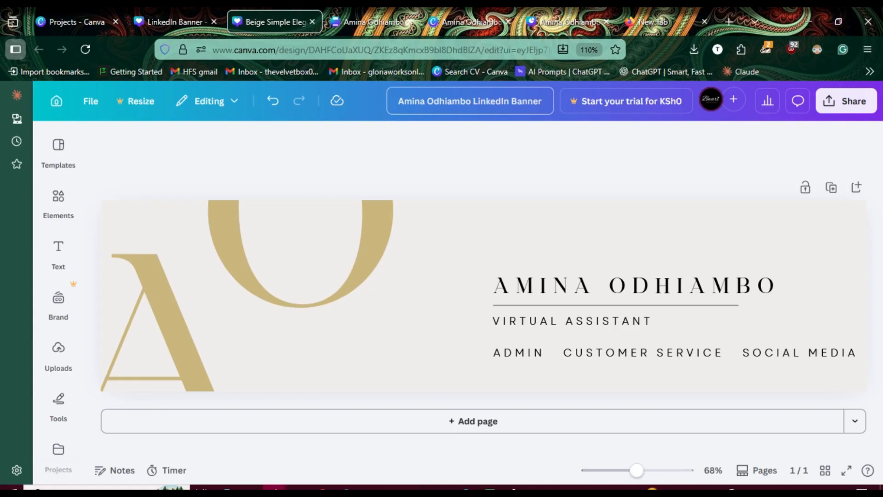
left_click(530, 156)
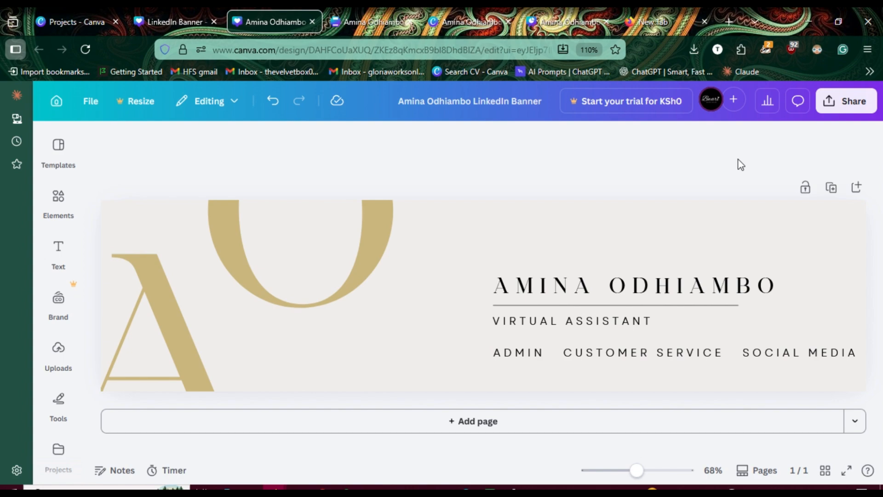
Step: Review the banner's download options without downloading and view the design in full screen
left_click(826, 106)
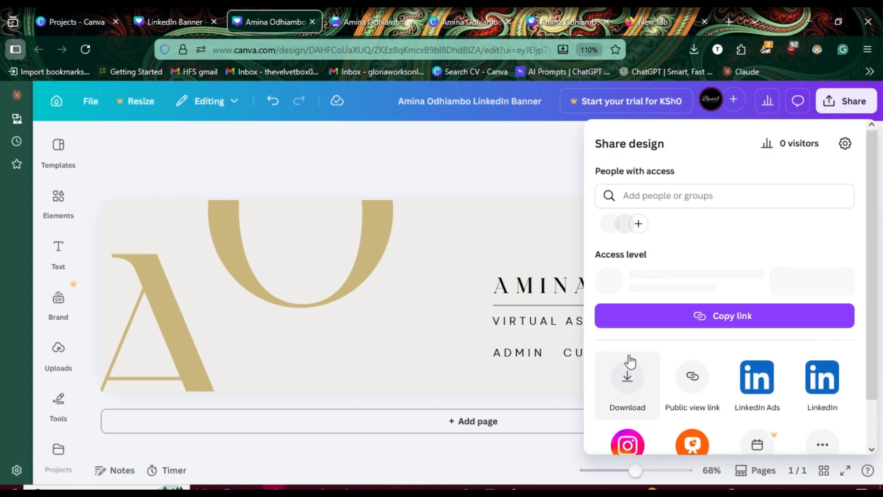
left_click(628, 385)
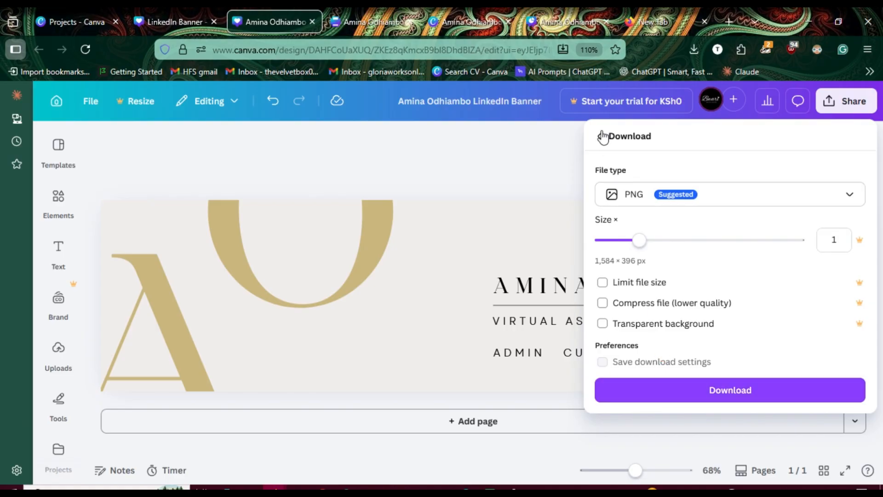
left_click(577, 164)
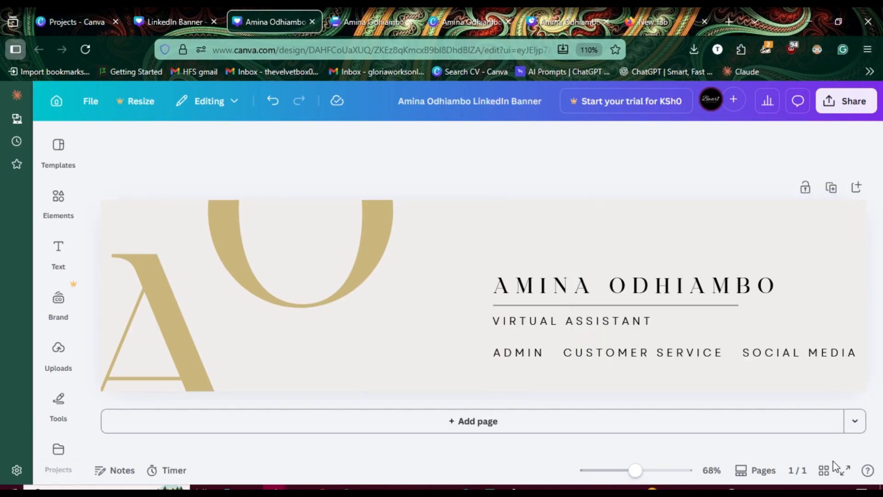
left_click(846, 470)
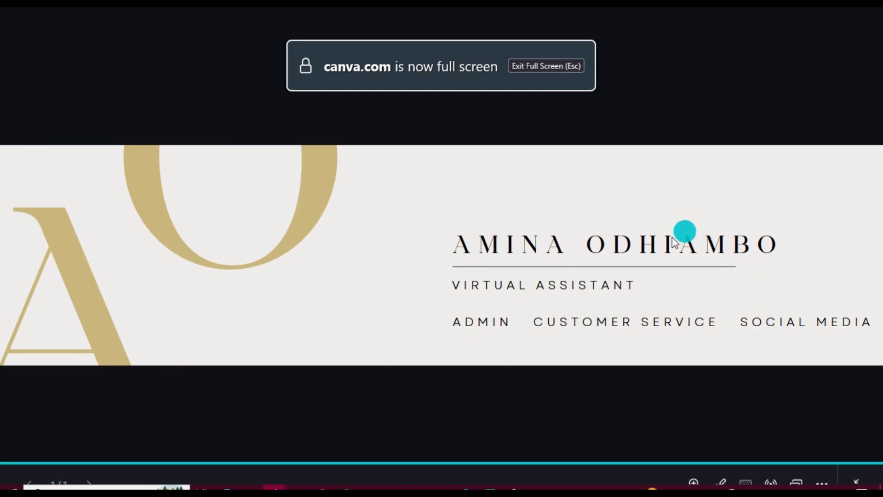